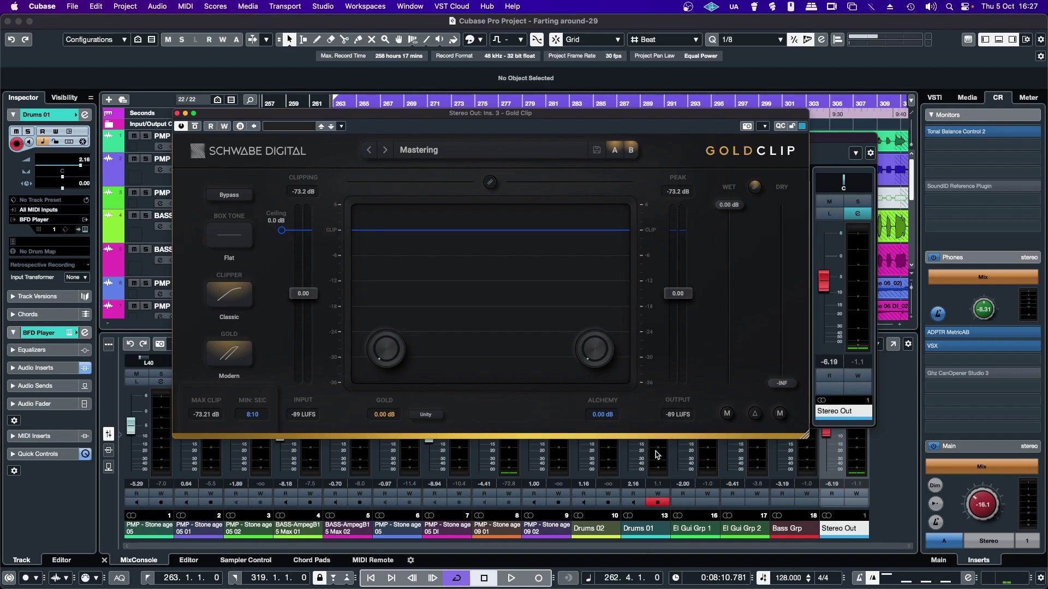
Step: Reopen Gold Clip from the Stereo Out inserts, reposition its window and start playback
key(super+w)
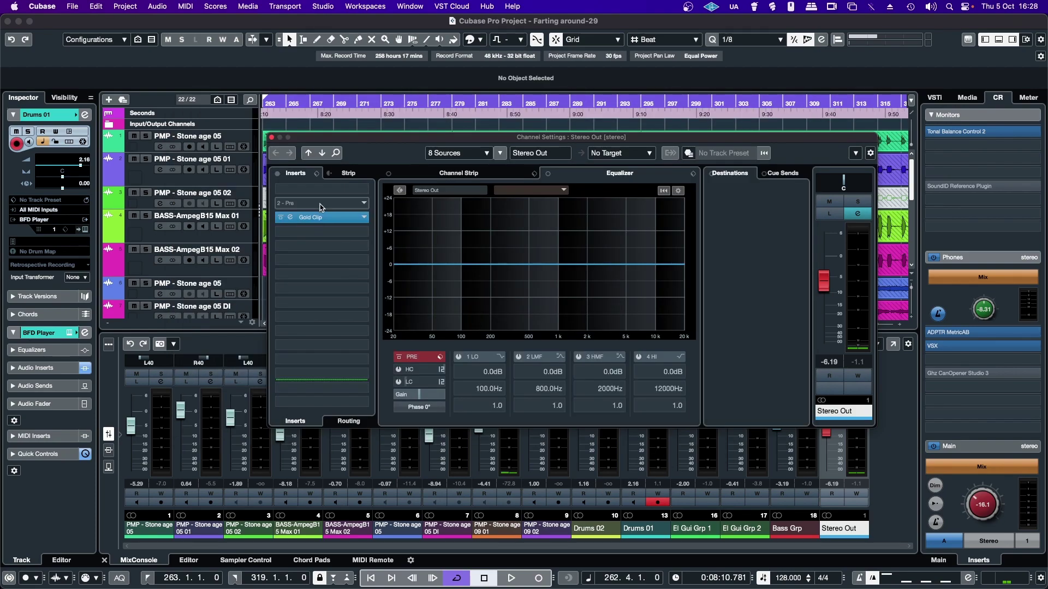
click(310, 217)
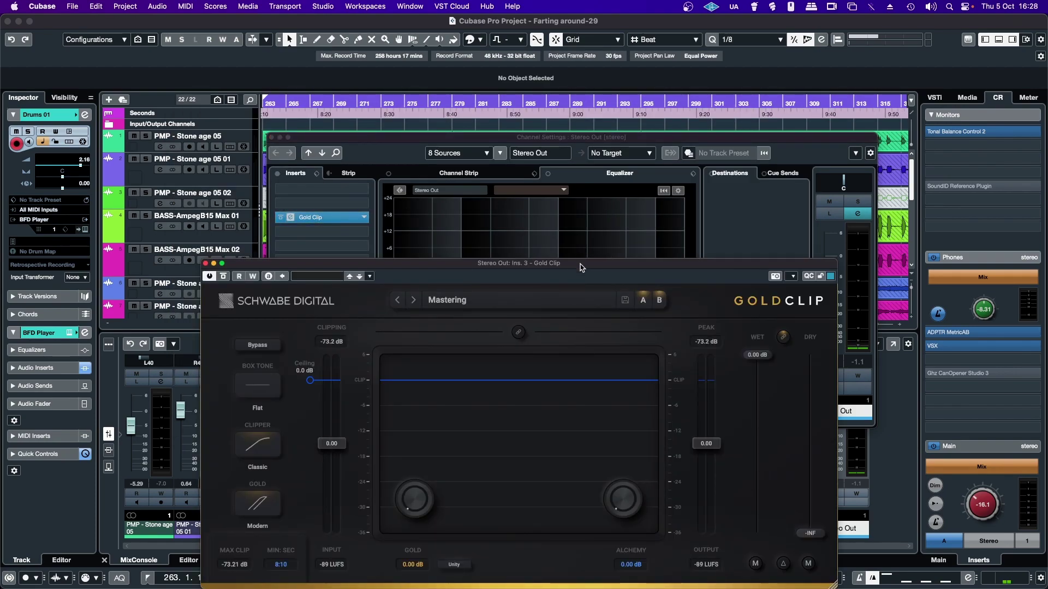
drag(583, 260, 583, 131)
key(space)
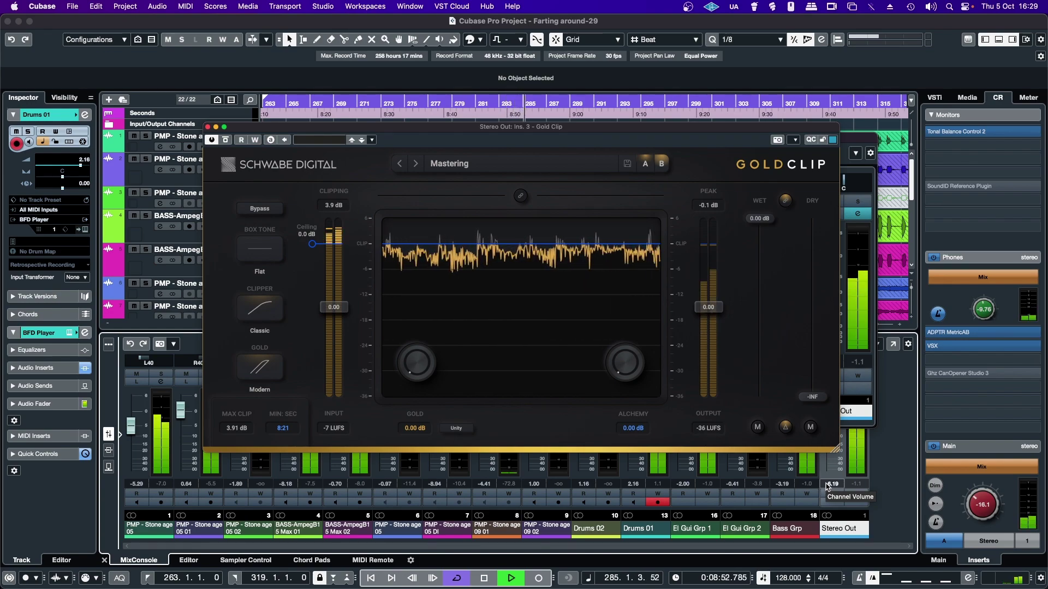
Step: Audition the Classic Box Tone in Gold Clip, then set Box Tone to Modern
click(260, 249)
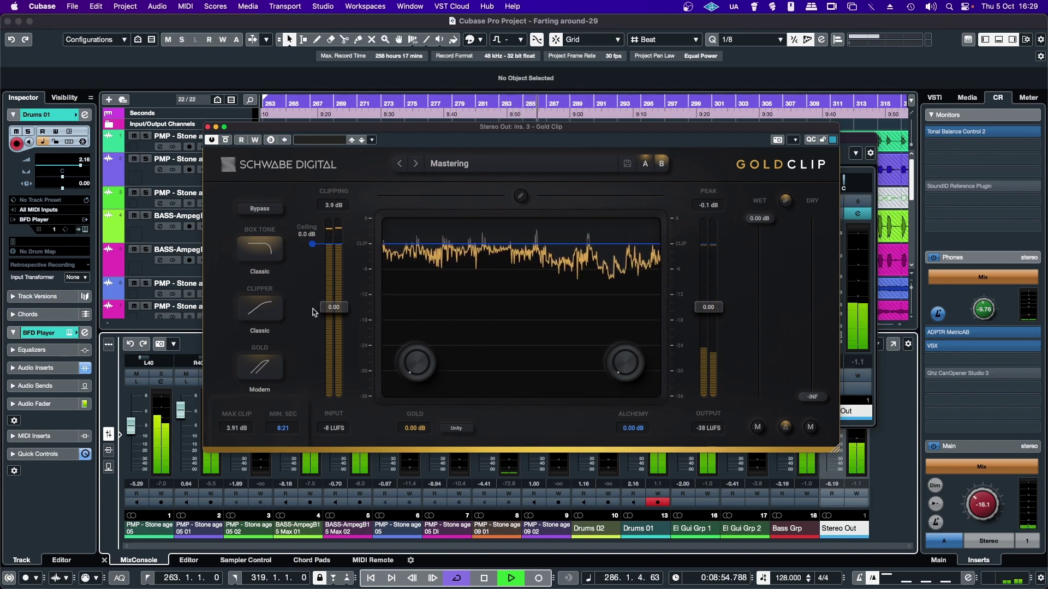
click(260, 249)
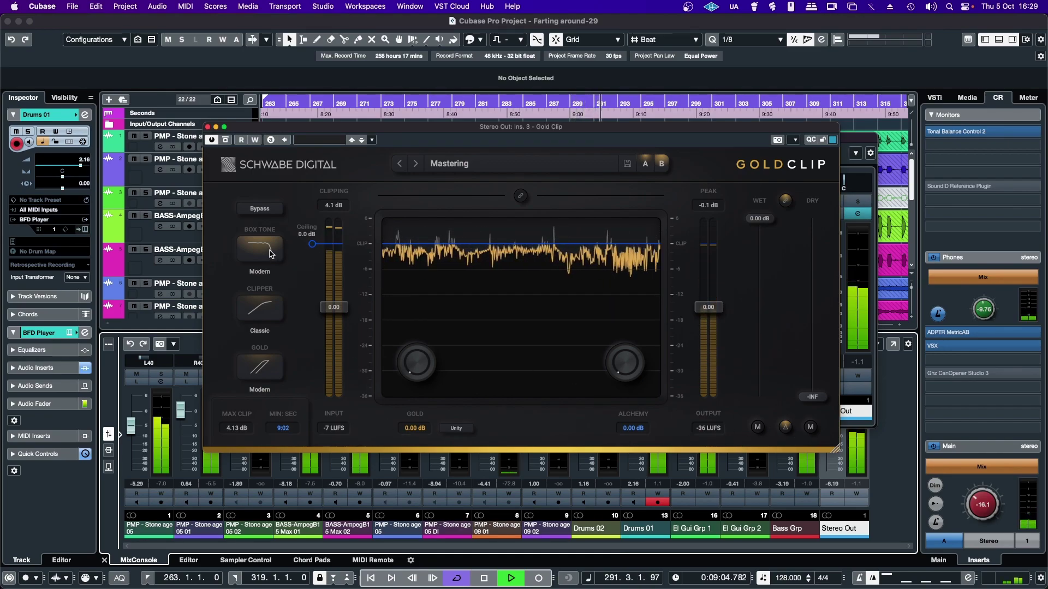
Step: Audition the Modern and Hard clipper modes, return the clipper to Classic, and set the Gold mode to Classic
click(266, 311)
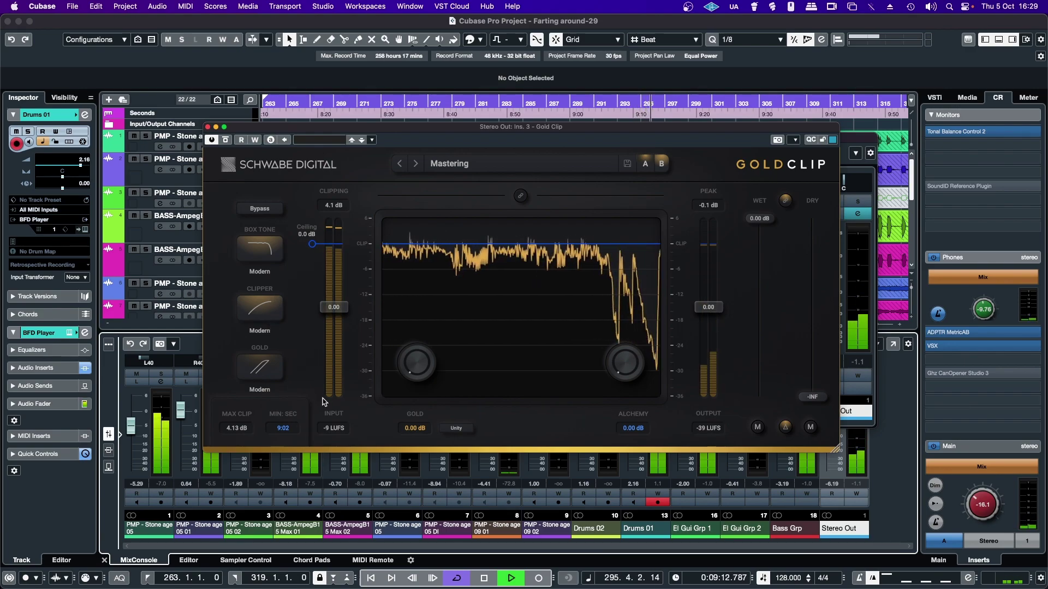
click(258, 310)
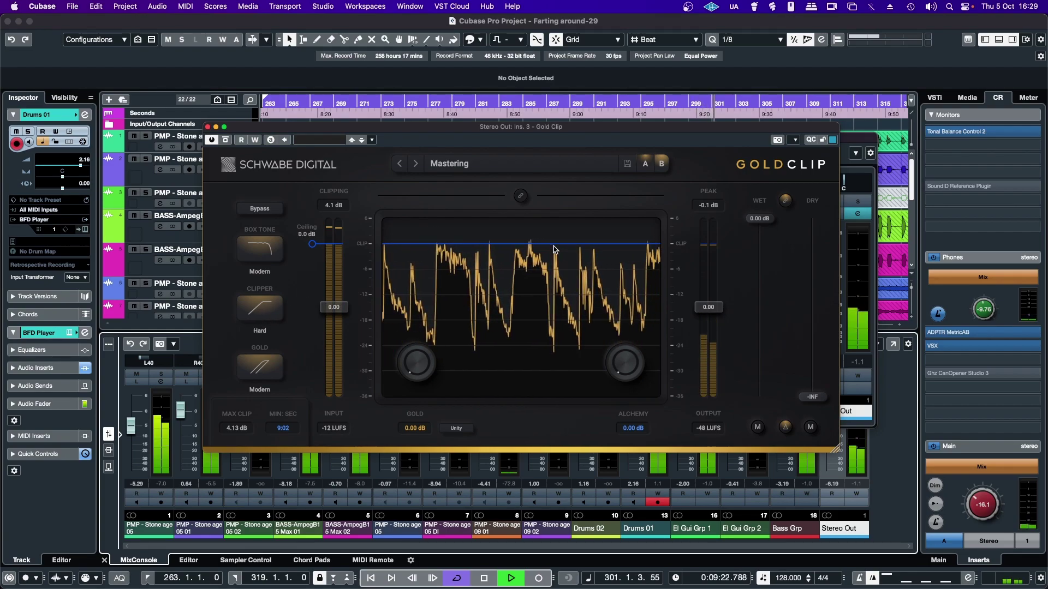
click(259, 309)
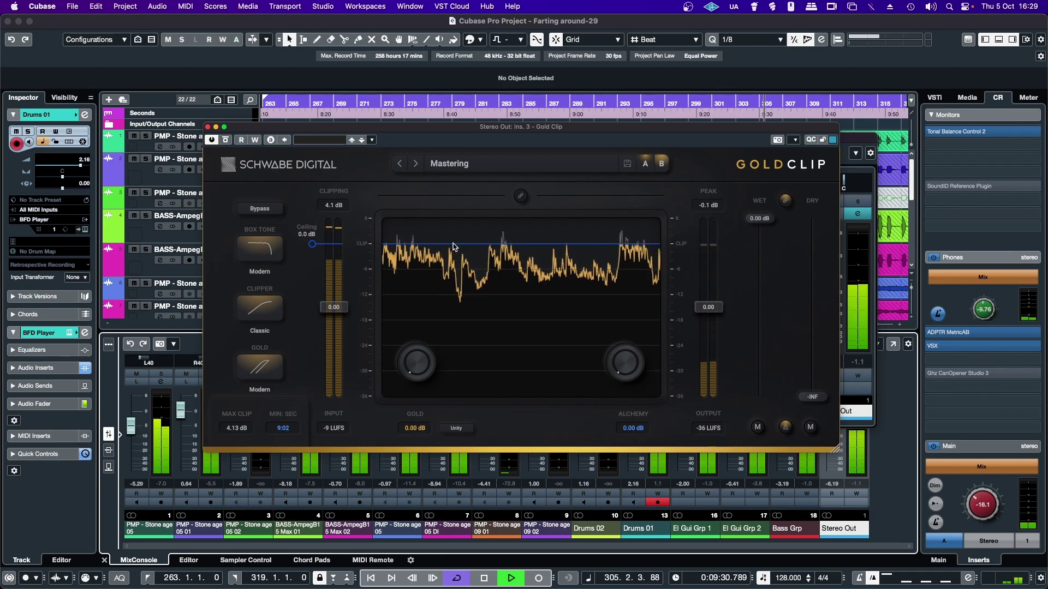
click(274, 392)
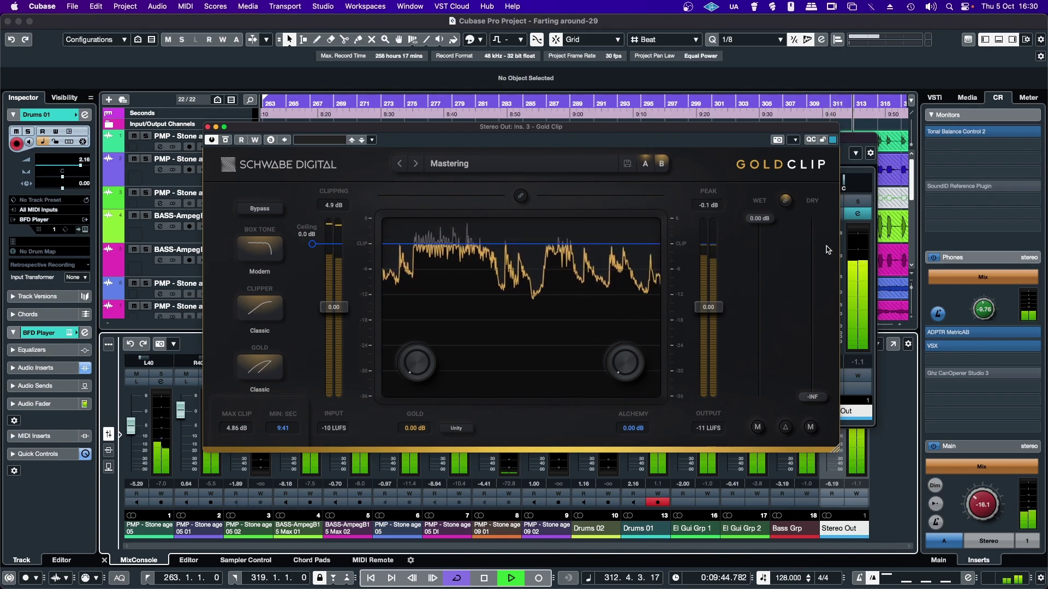
Step: Reset the Stereo Out peak meter and compare the output level with Gold Clip active and bypassed
drag(788, 129, 757, 125)
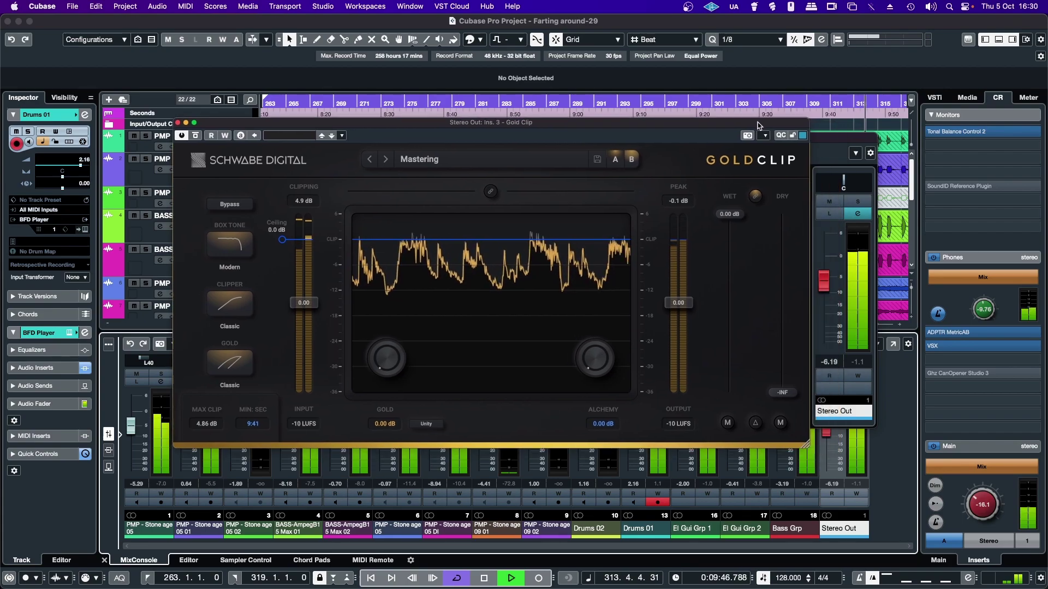
click(858, 361)
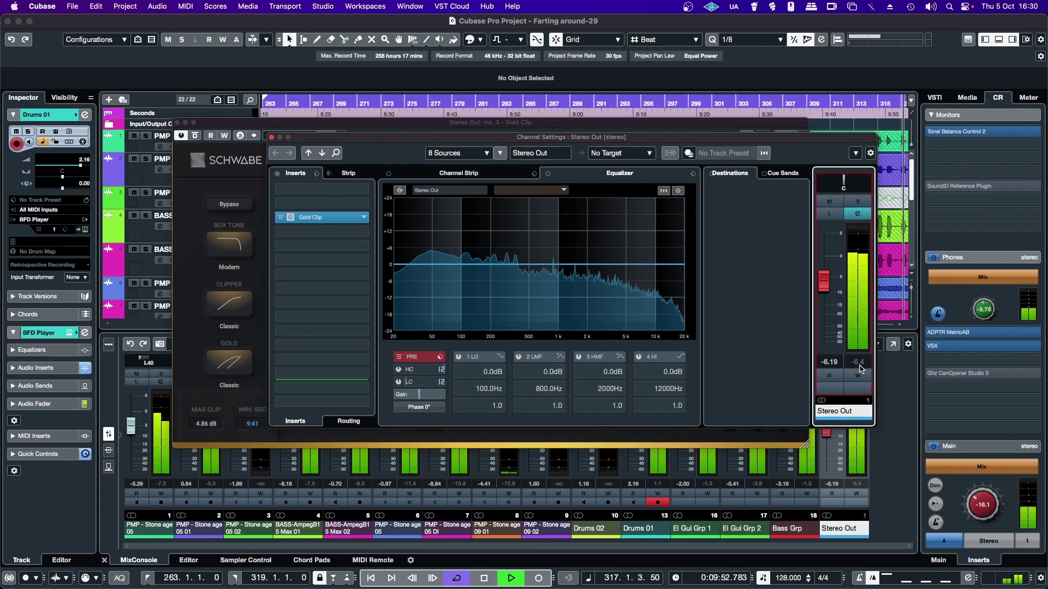
click(238, 213)
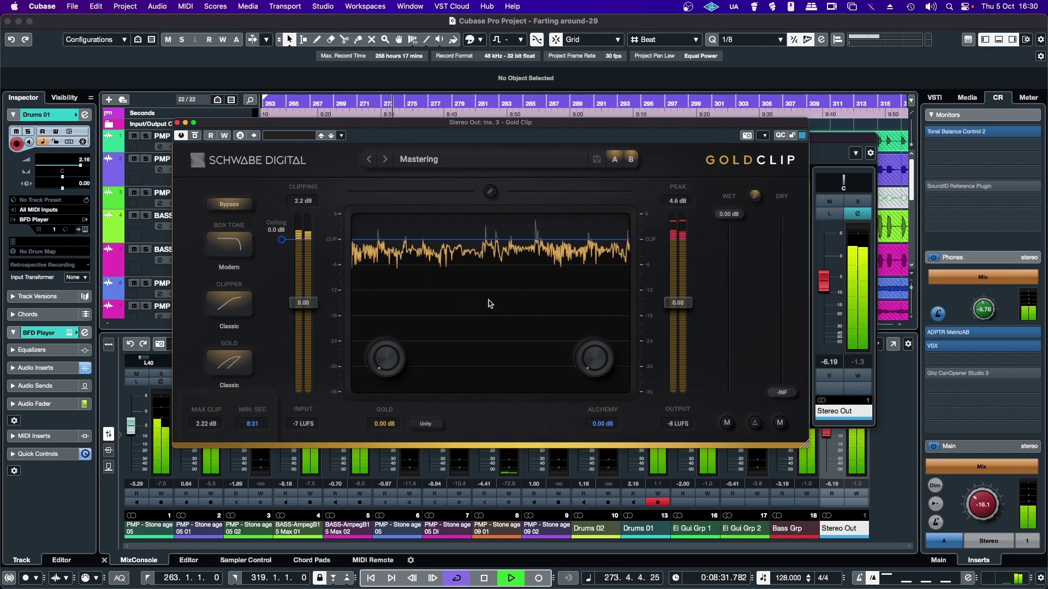
click(233, 207)
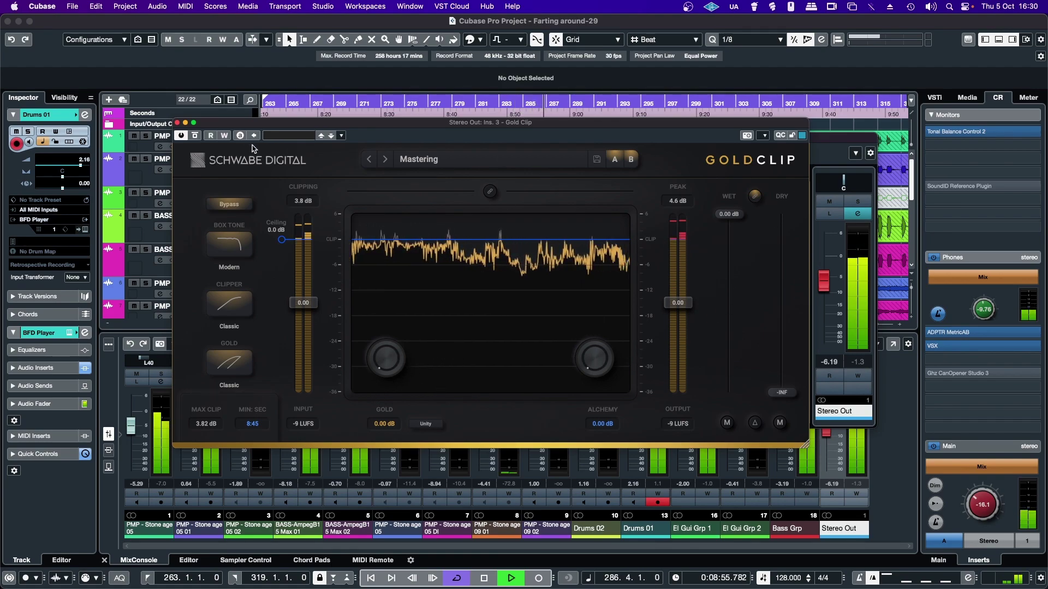
Step: Examine the Clip Filter, Clip Guard and Show Tooltips options on Gold Clip's information panel, and close the panel
click(253, 162)
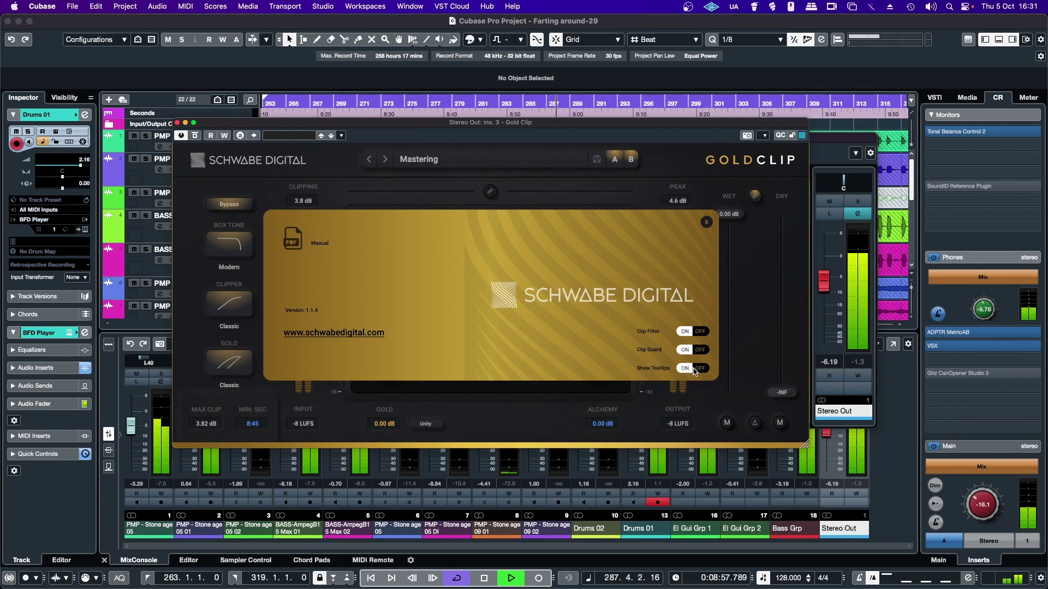
click(707, 222)
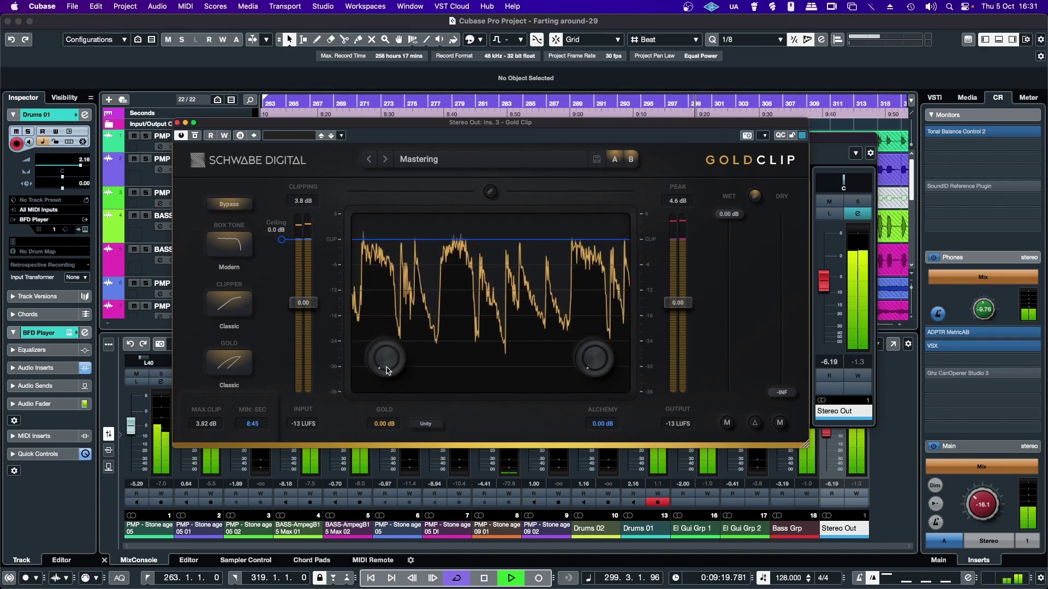
Step: Raise the Gold amount to 2.20 dB and compare the processed mix against bypass
scroll(385, 360, up, 3)
drag(385, 360, 376, 340)
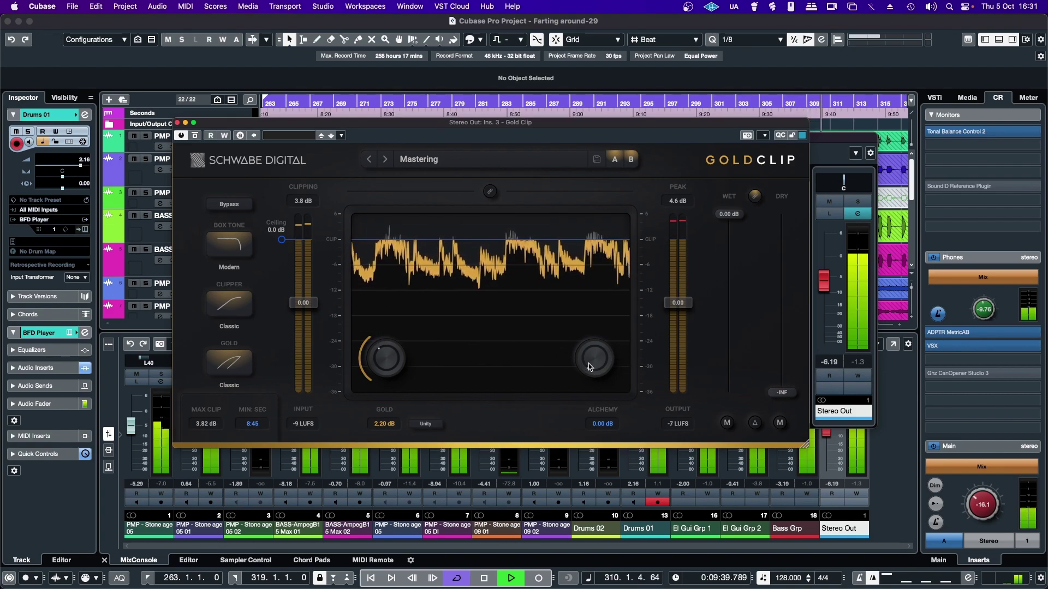
click(230, 205)
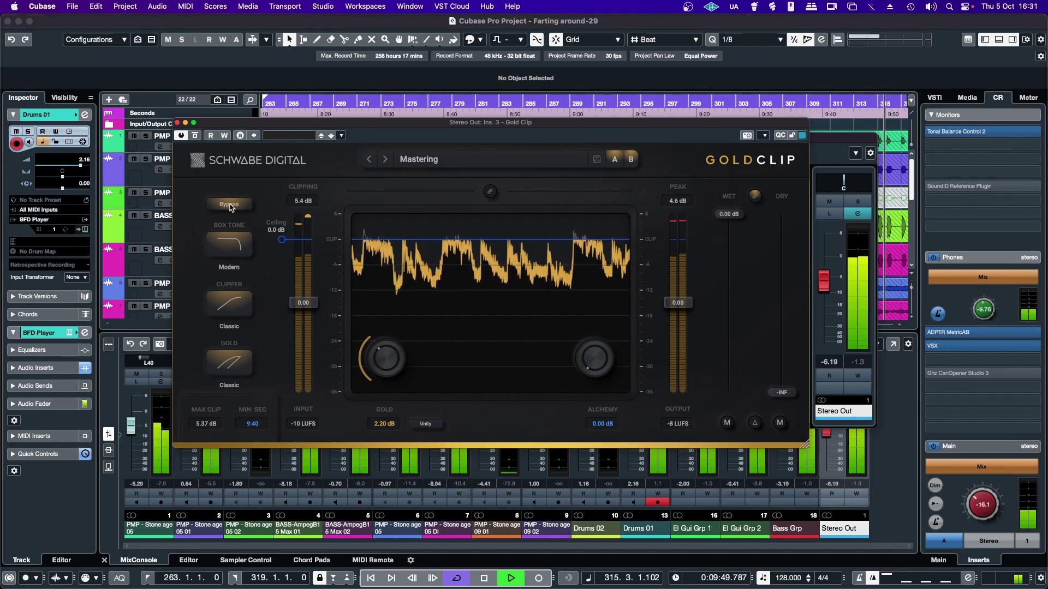
click(230, 207)
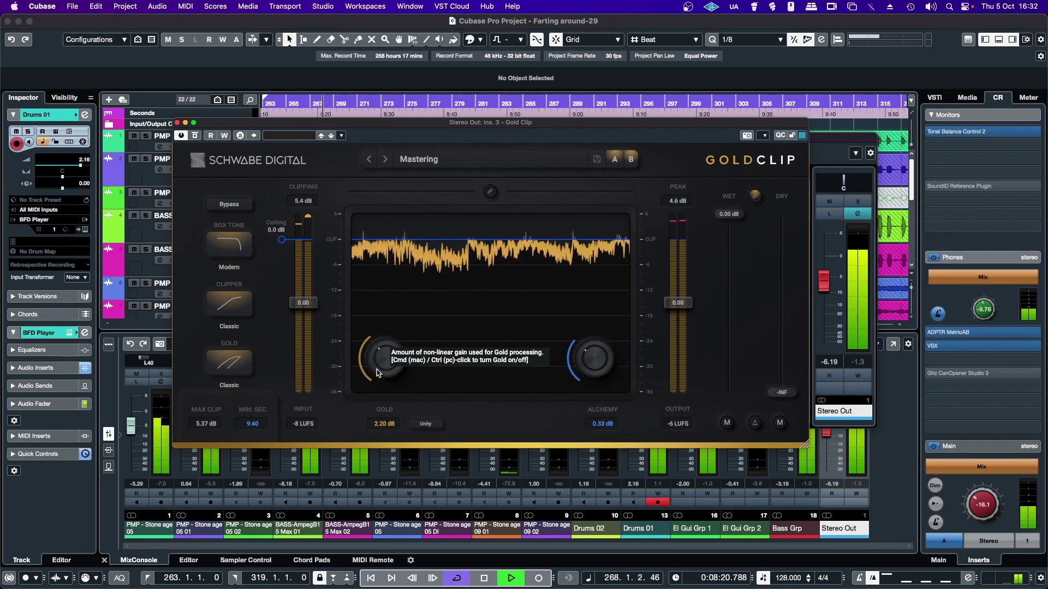
Step: Audition Gold and Alchemy through delta monitoring, and settle on Gold at 2.02 dB and Alchemy at 0.29 dB with delta off
click(756, 427)
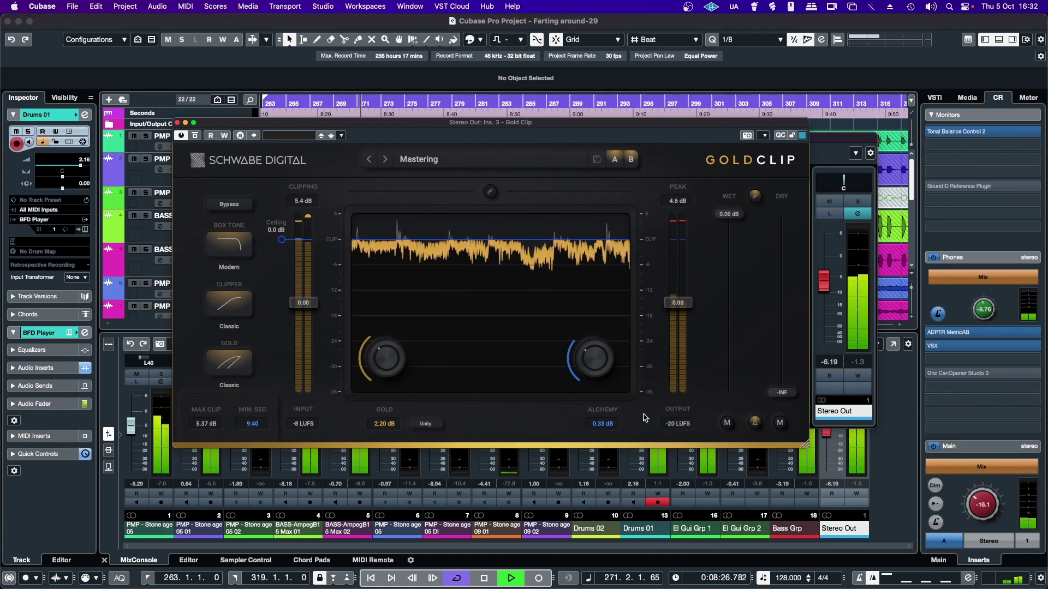
double_click(383, 355)
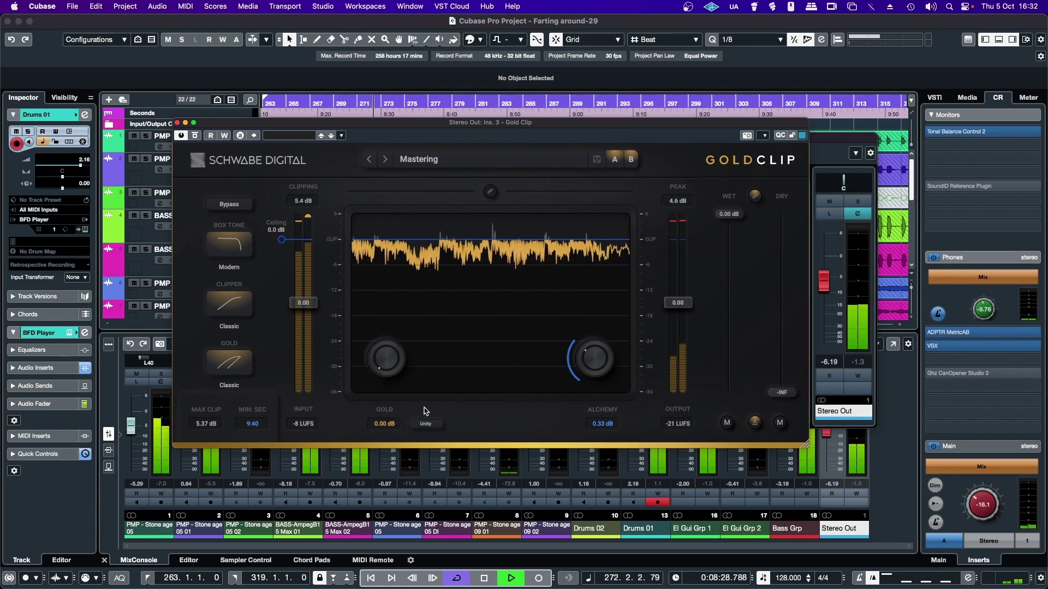
double_click(591, 421)
drag(591, 355, 590, 309)
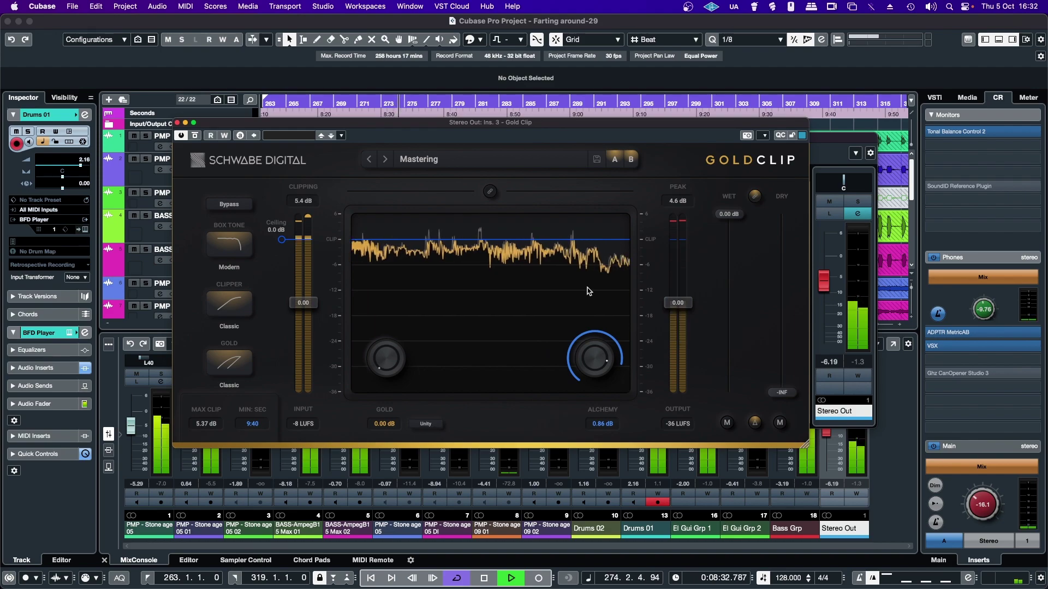
scroll(593, 336, down, 5)
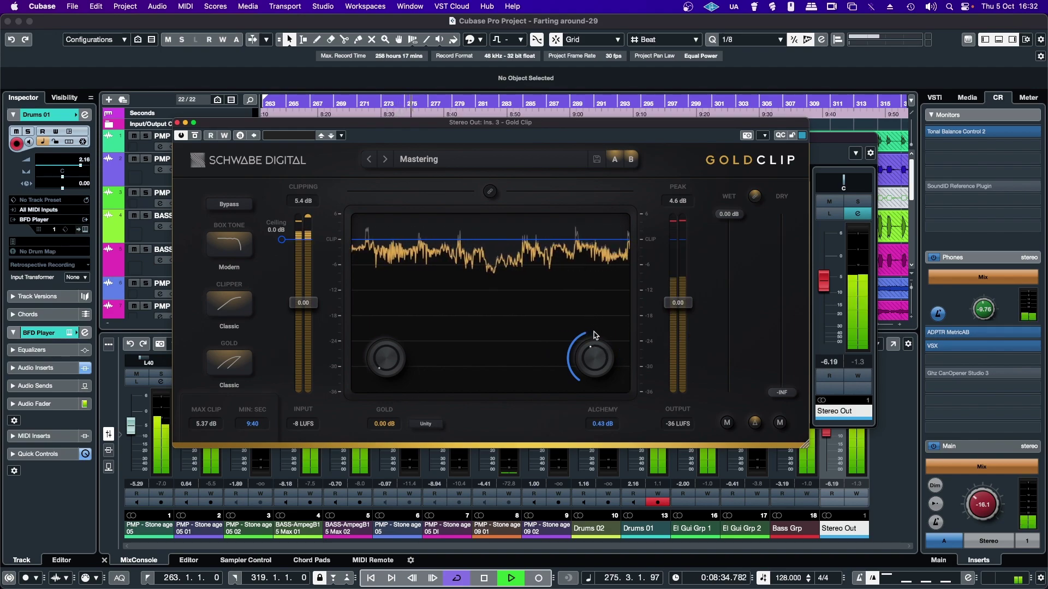
scroll(386, 355, up, 5)
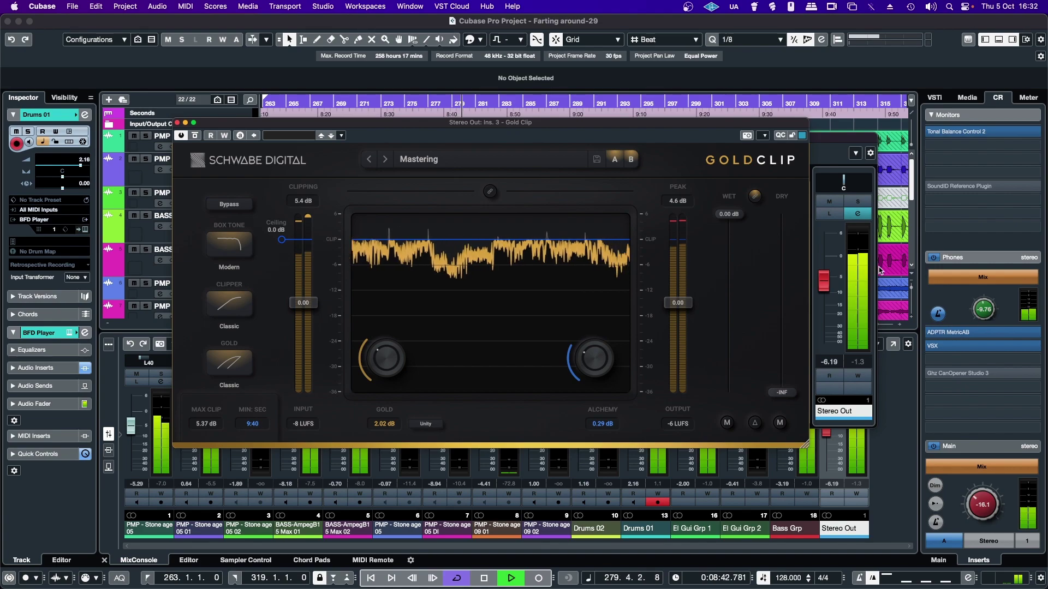
Step: Lower Gold Clip's input trim to -1.45 dB, resetting the Stereo Out peak and clipping meters and comparing against bypass
click(859, 383)
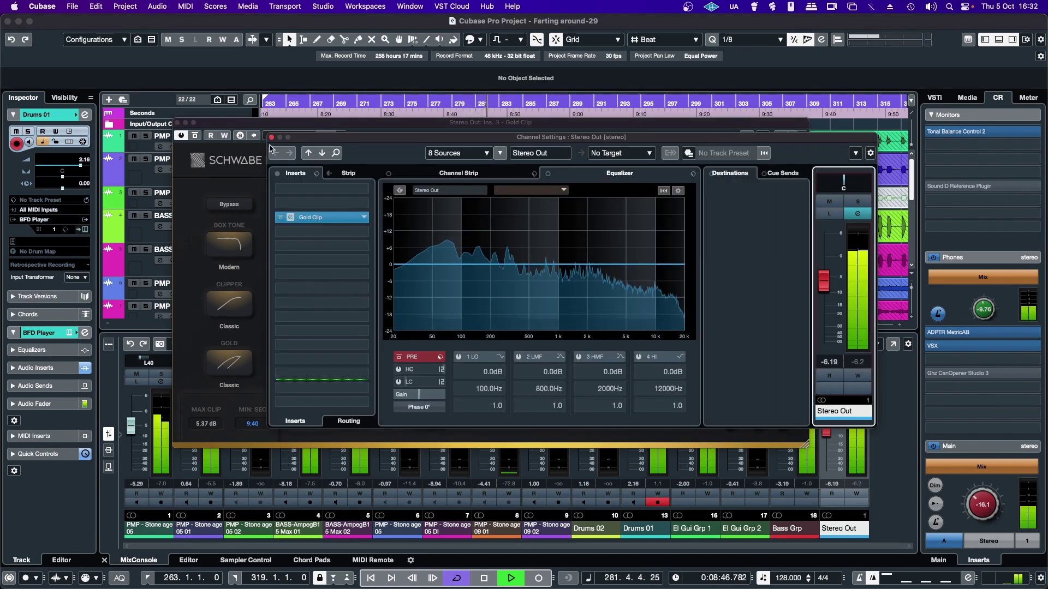
click(237, 129)
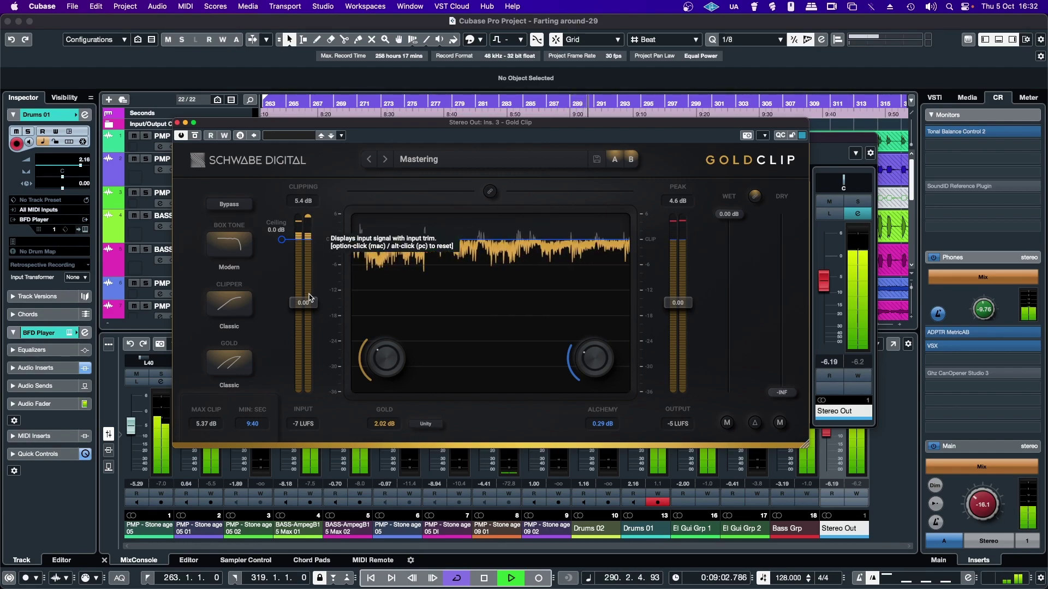
drag(308, 295, 307, 315)
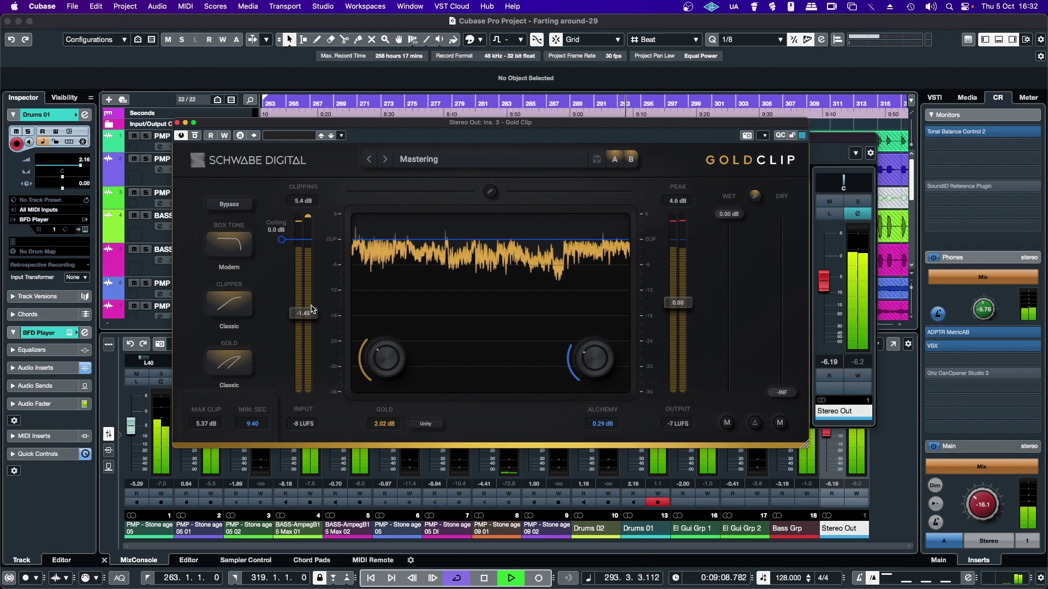
click(302, 201)
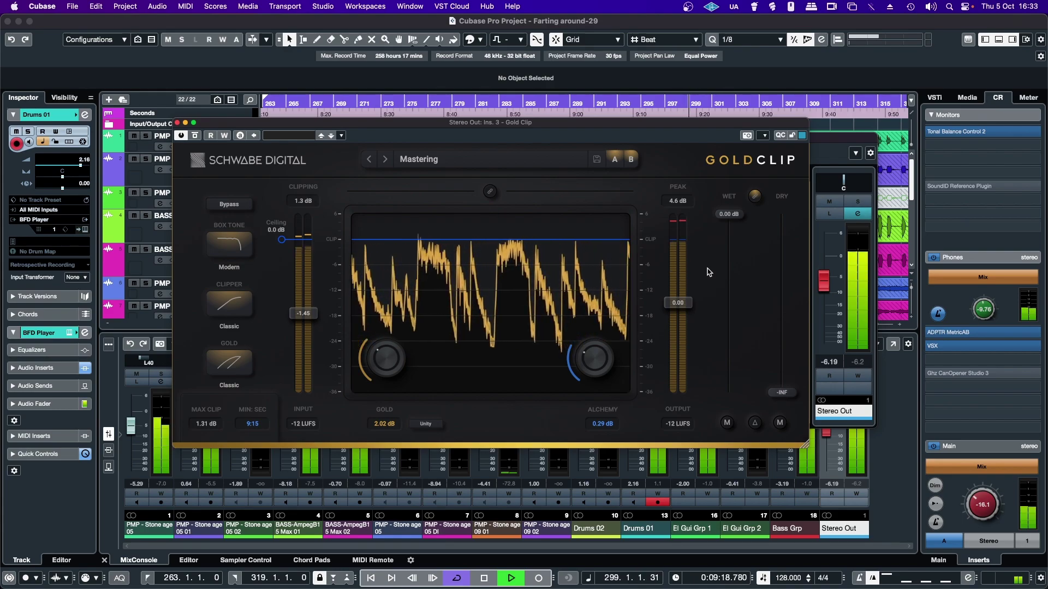
click(231, 205)
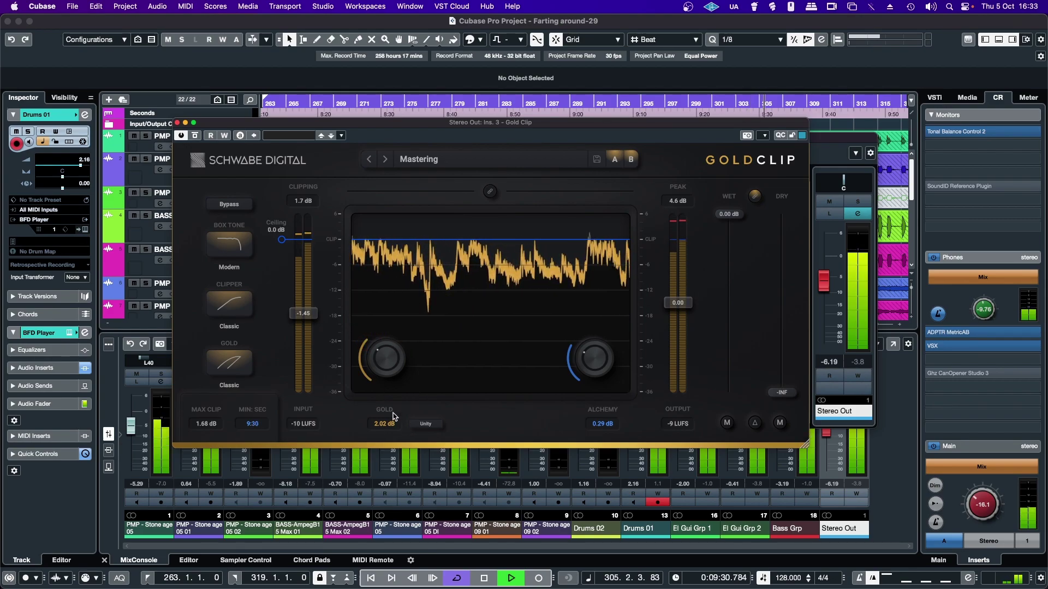
Step: Solo the Drums 01 channel and load Gold Clip into an empty insert slot on it
click(177, 122)
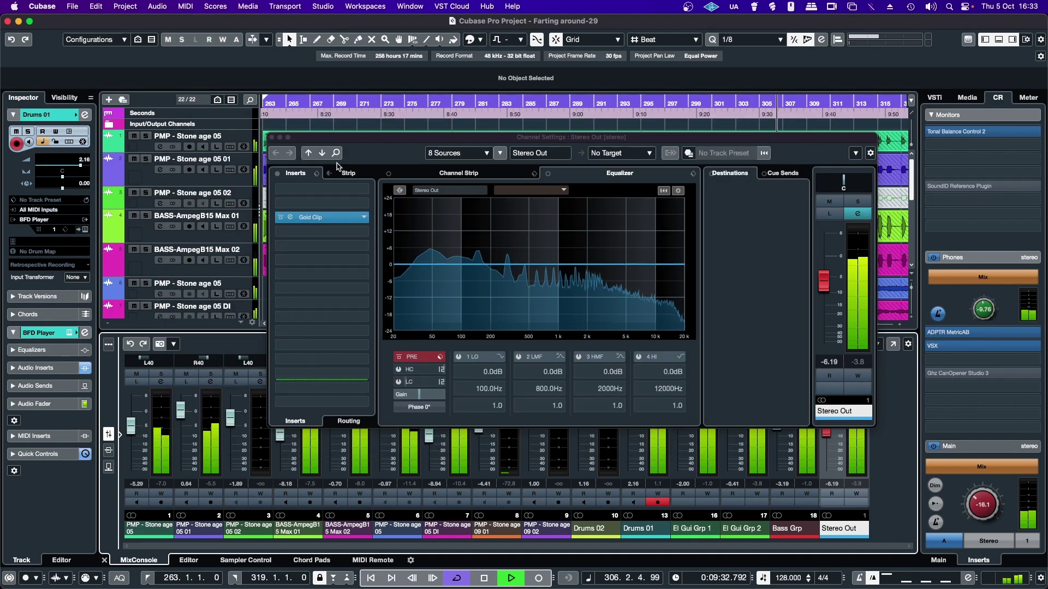
click(273, 140)
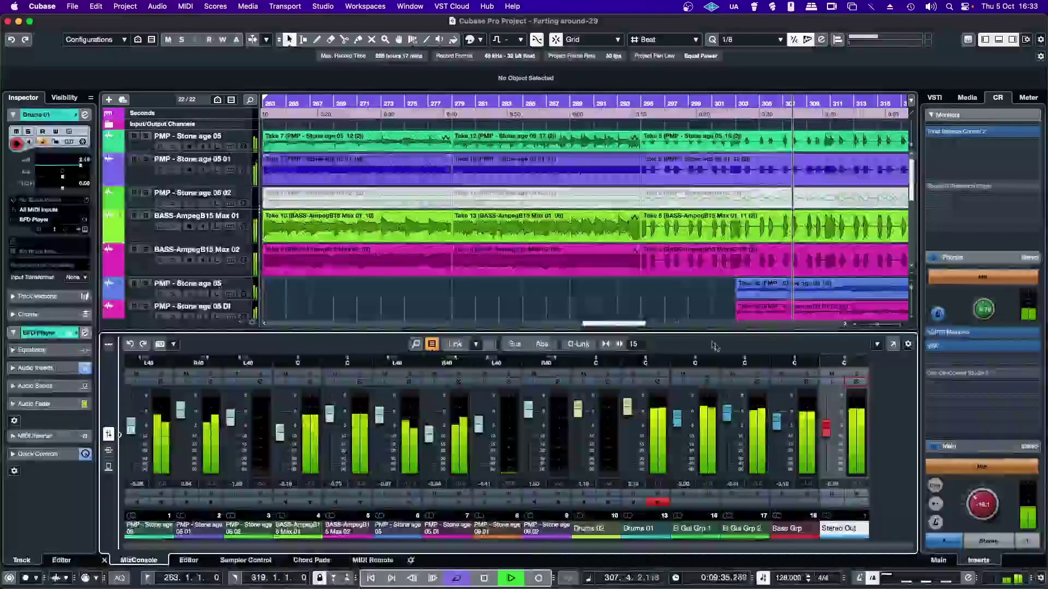
click(658, 375)
click(658, 382)
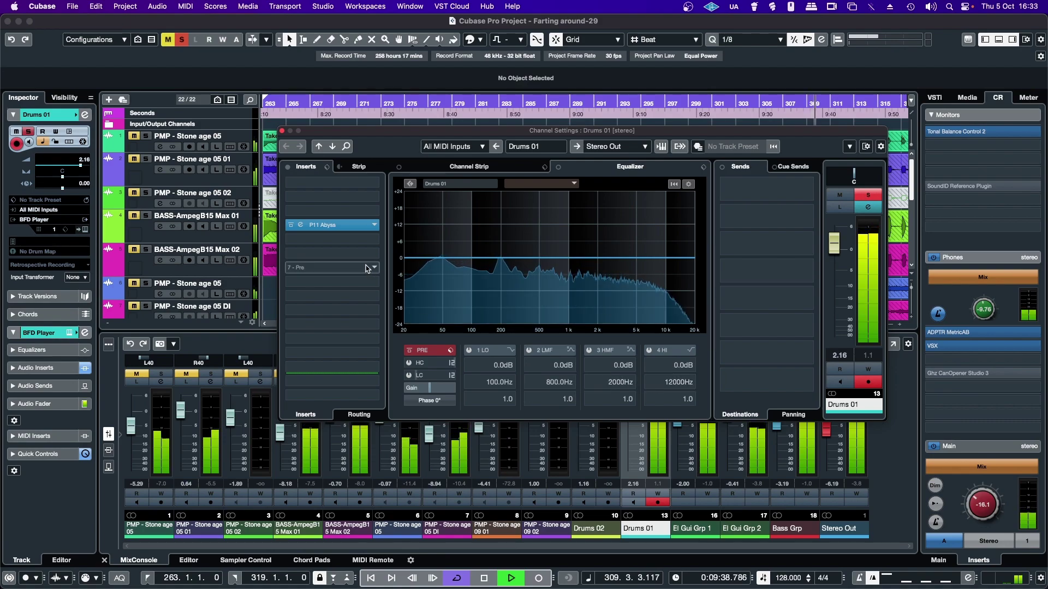
click(367, 268)
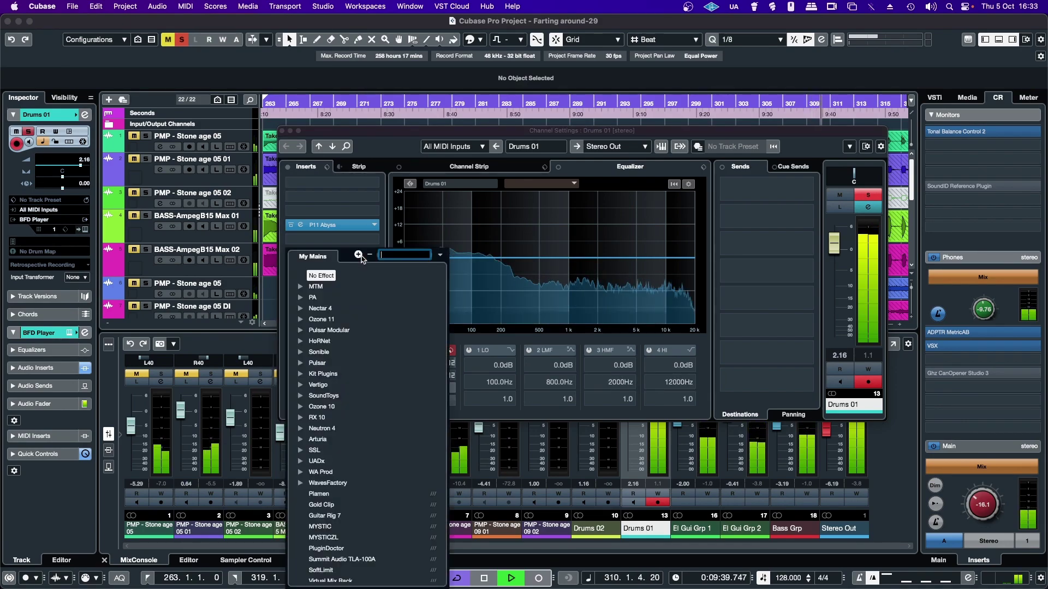
click(332, 506)
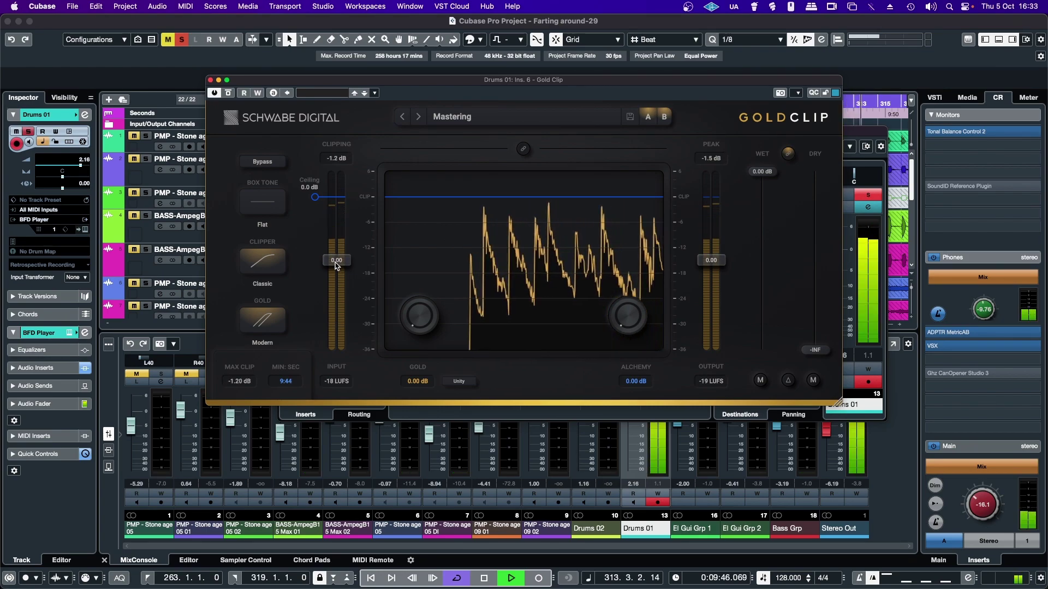
Step: Raise the input trim of Gold Clip on Drums 01 to 3.37 dB and set its Box Tone to Classic
drag(336, 265, 330, 242)
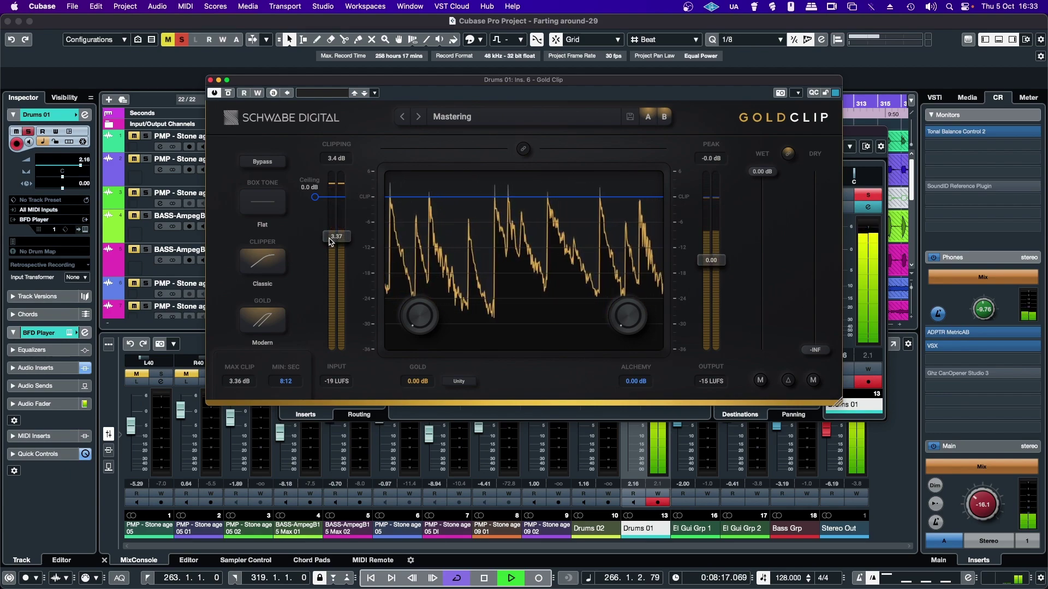
click(262, 202)
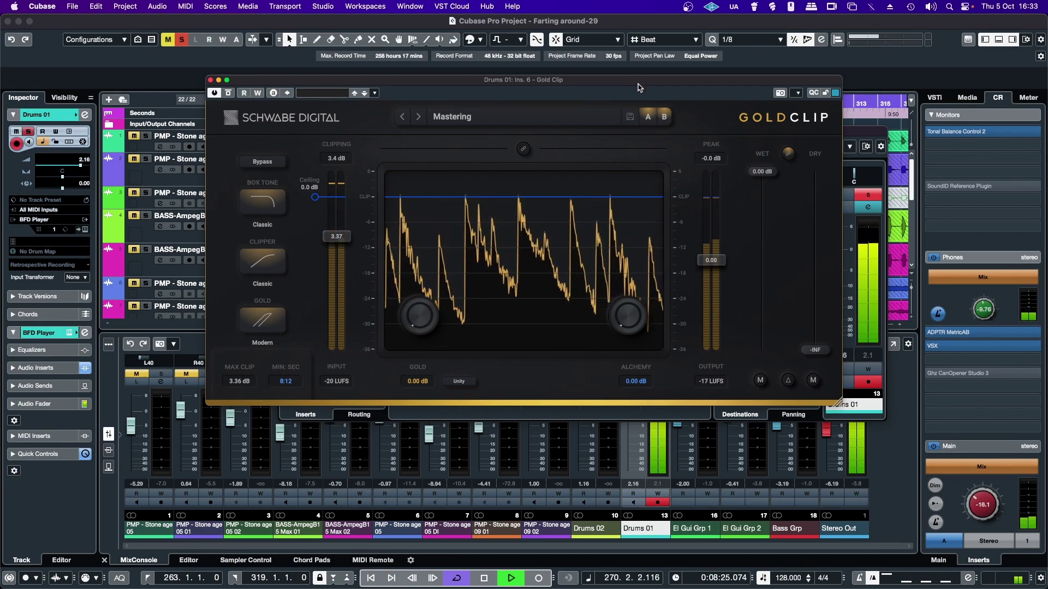
Step: Lower the Drums 01 channel fader to -0.01 dB and set Gold Clip's Clipper mode to Hard
drag(416, 79, 342, 76)
drag(834, 244, 829, 252)
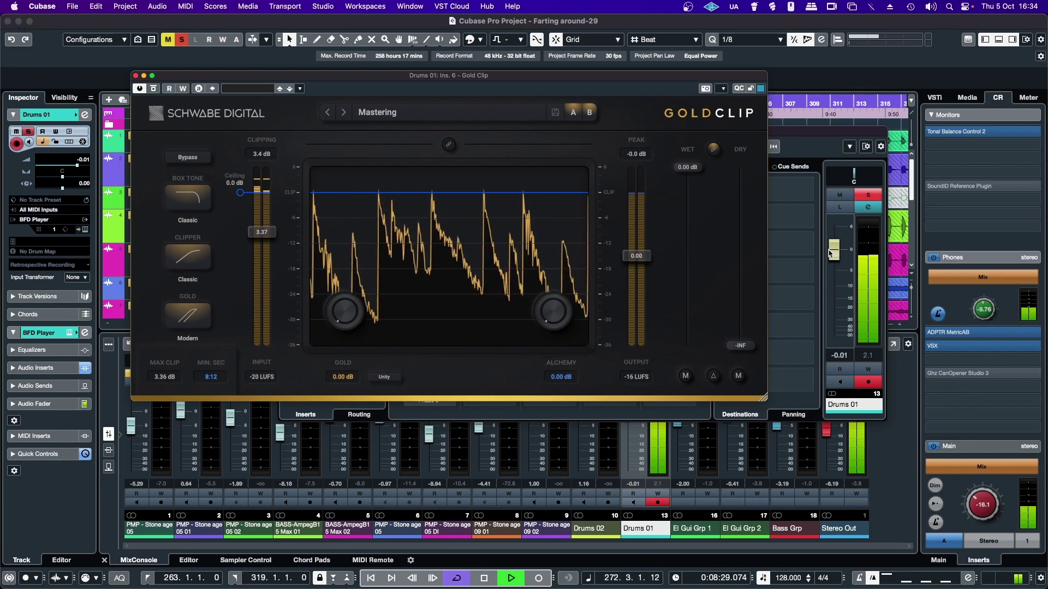
drag(830, 252, 823, 250)
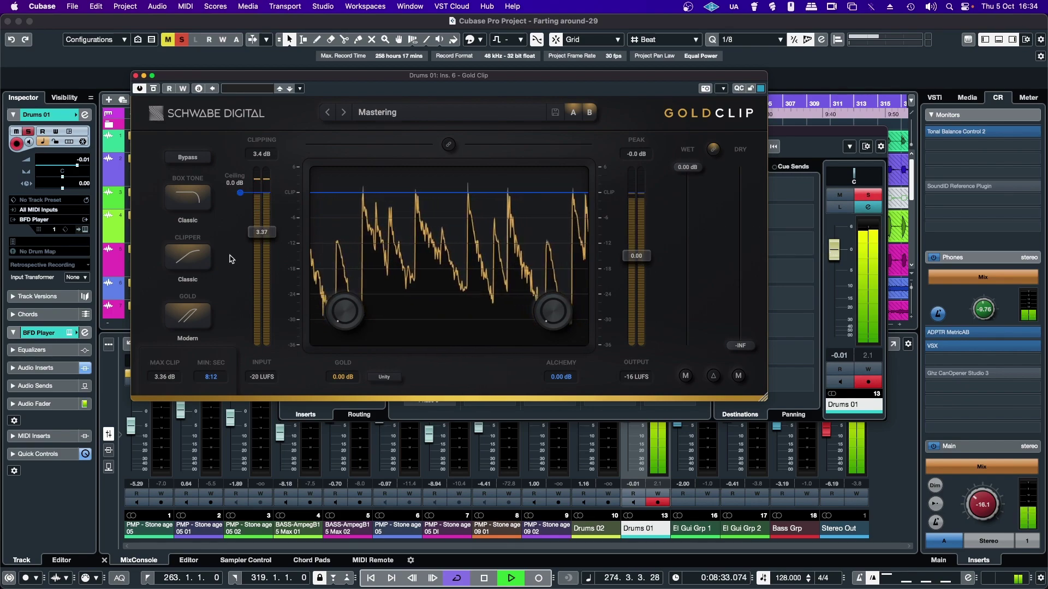
click(186, 265)
click(187, 265)
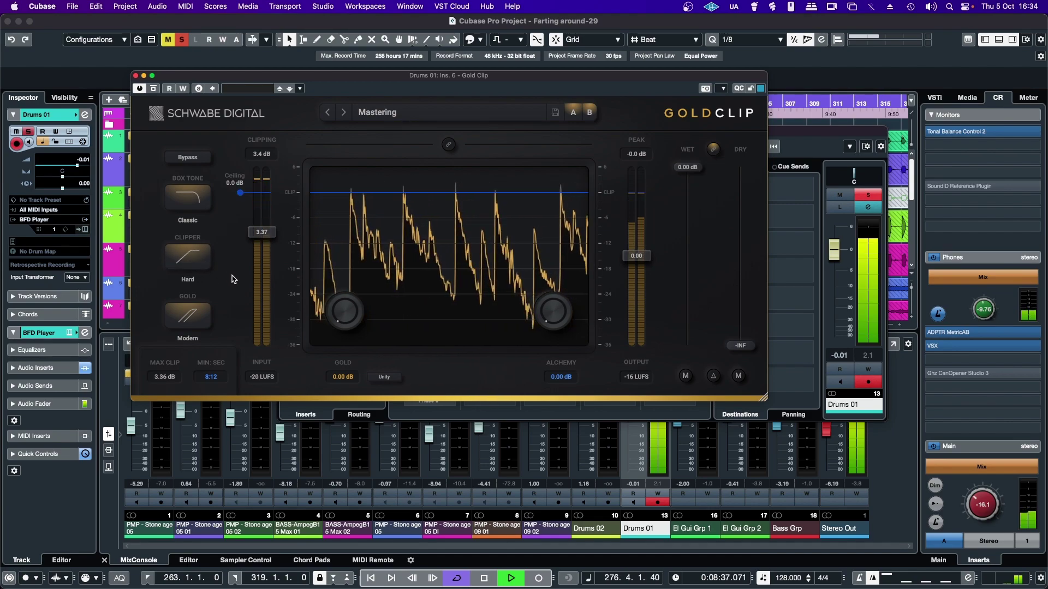
Step: Set the Gold mode to Classic and dial in Gold at 1.12 dB and Alchemy at 0.40 dB using delta monitoring
click(712, 376)
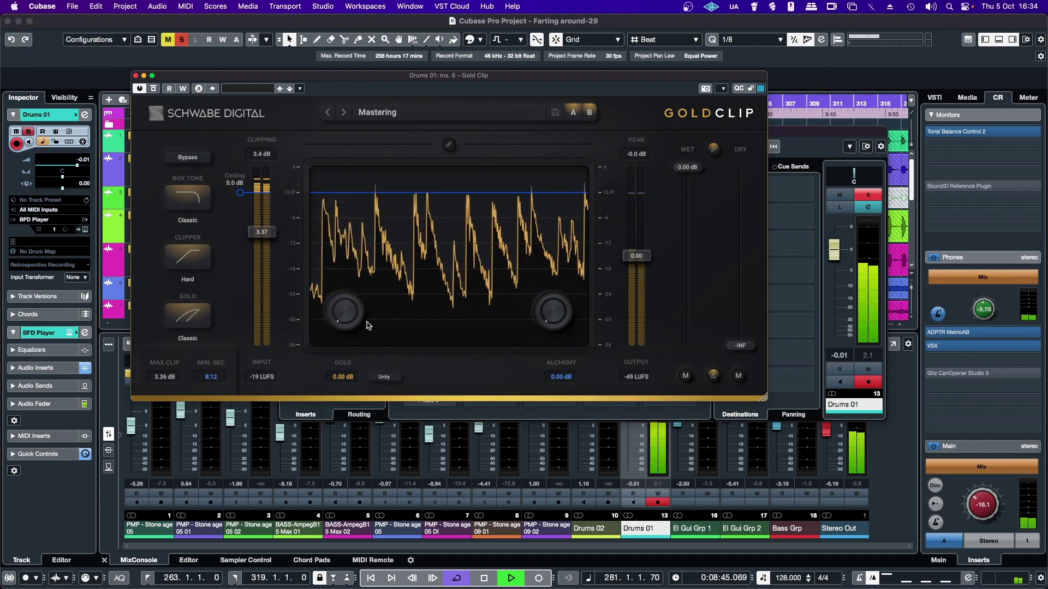
drag(354, 324, 351, 306)
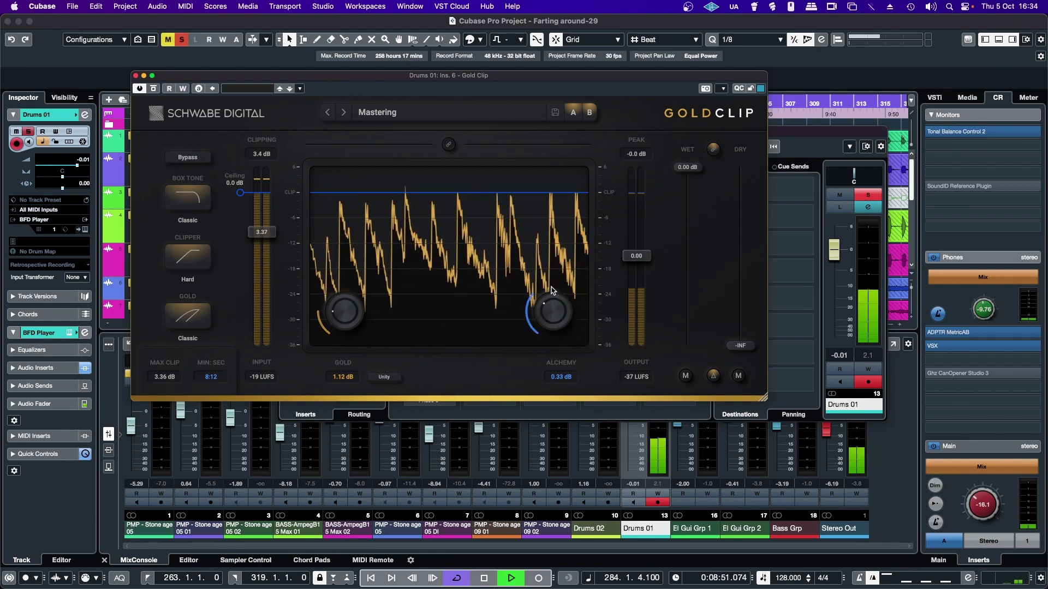
click(713, 376)
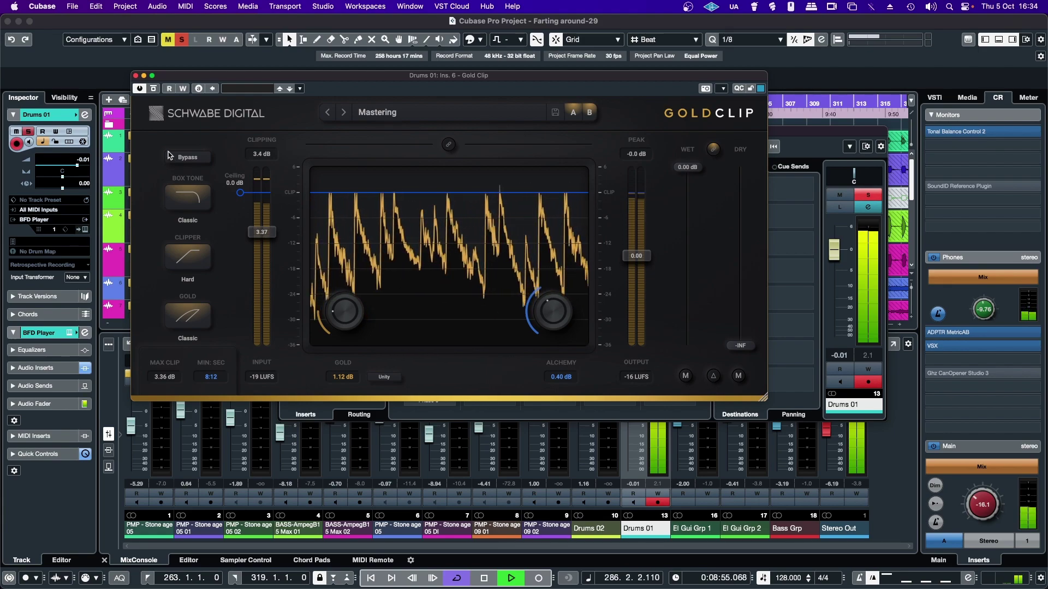
Step: Compare Gold Clip on Drums 01 against bypass in solo and in the full mix, raising Gold to 1.67 dB
click(191, 159)
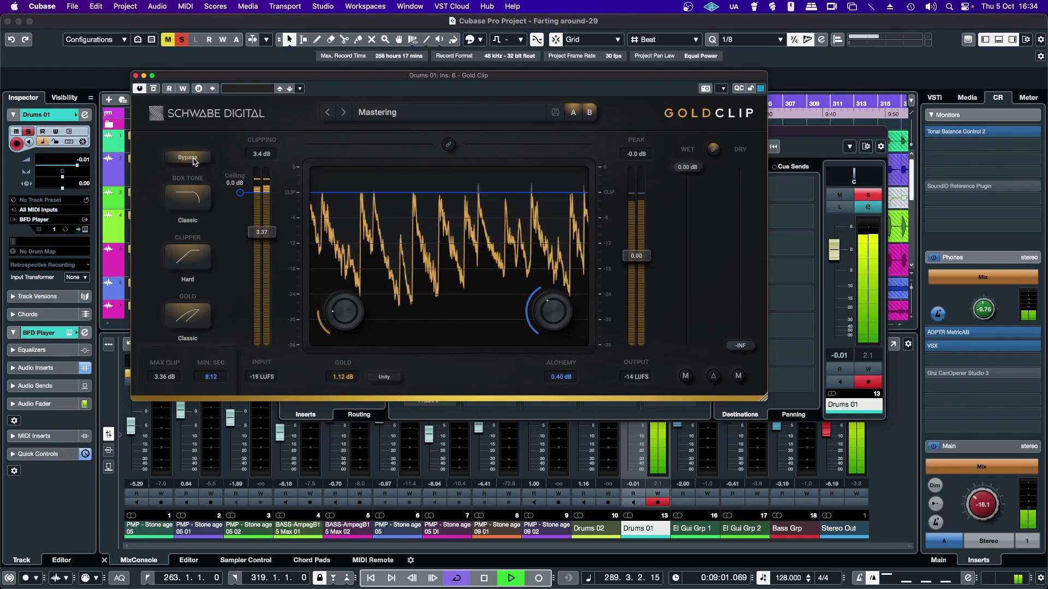
click(191, 160)
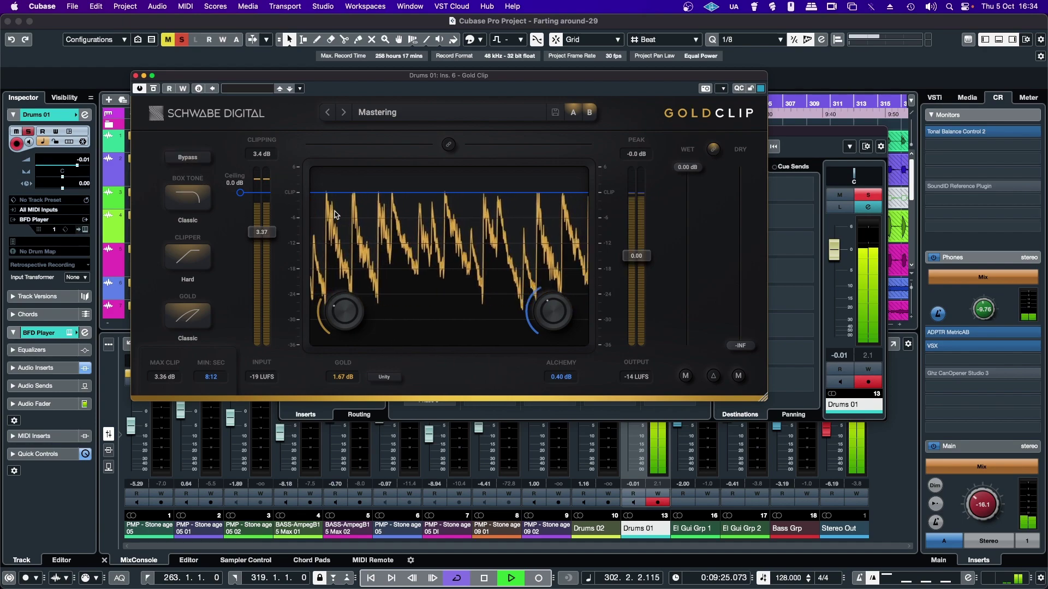
click(868, 195)
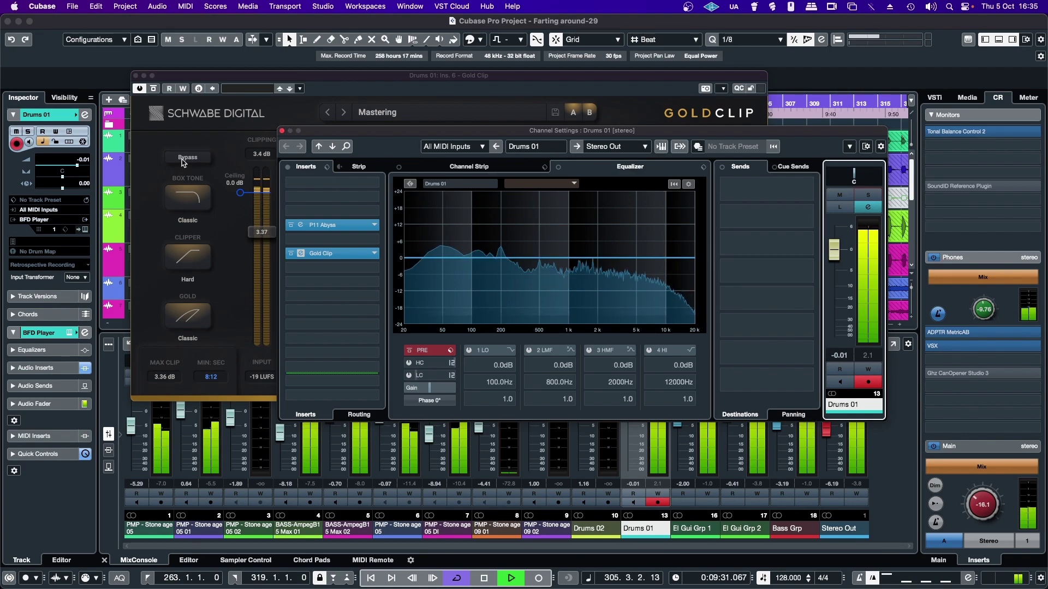
click(199, 167)
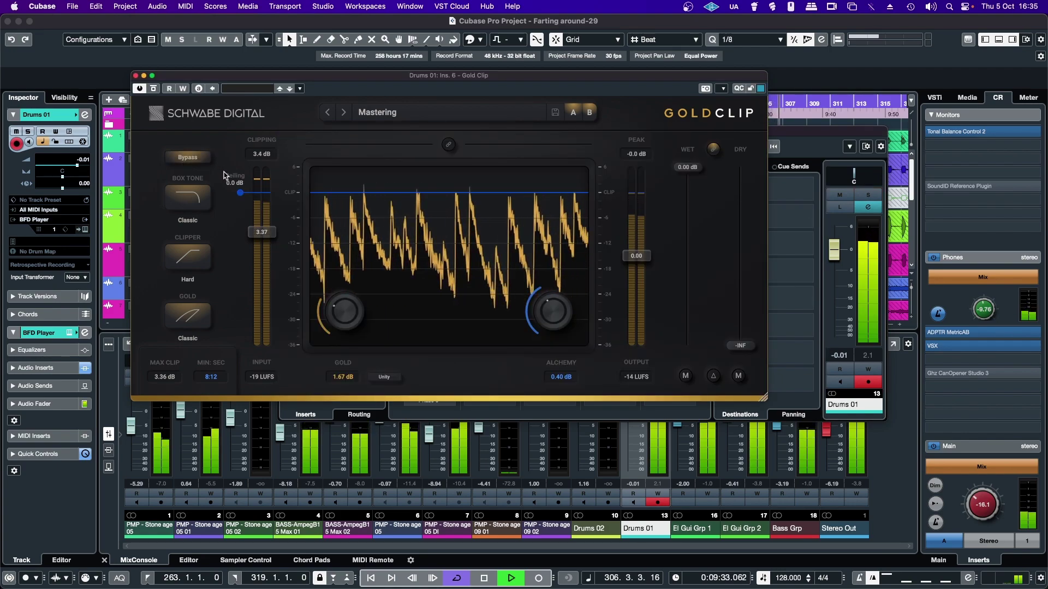
Step: Set the Drums 01 fader to 2.78 dB and Gold Clip's output trim to -2.64 dB, with Gold at 1.77 dB
drag(835, 258, 840, 254)
scroll(841, 258, up, 3)
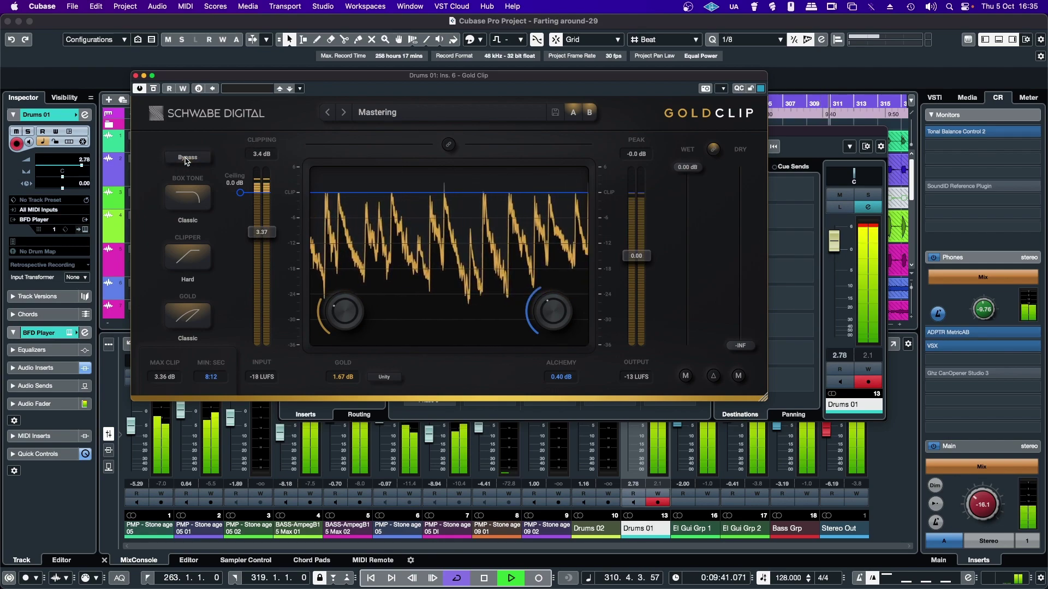
drag(627, 256, 635, 283)
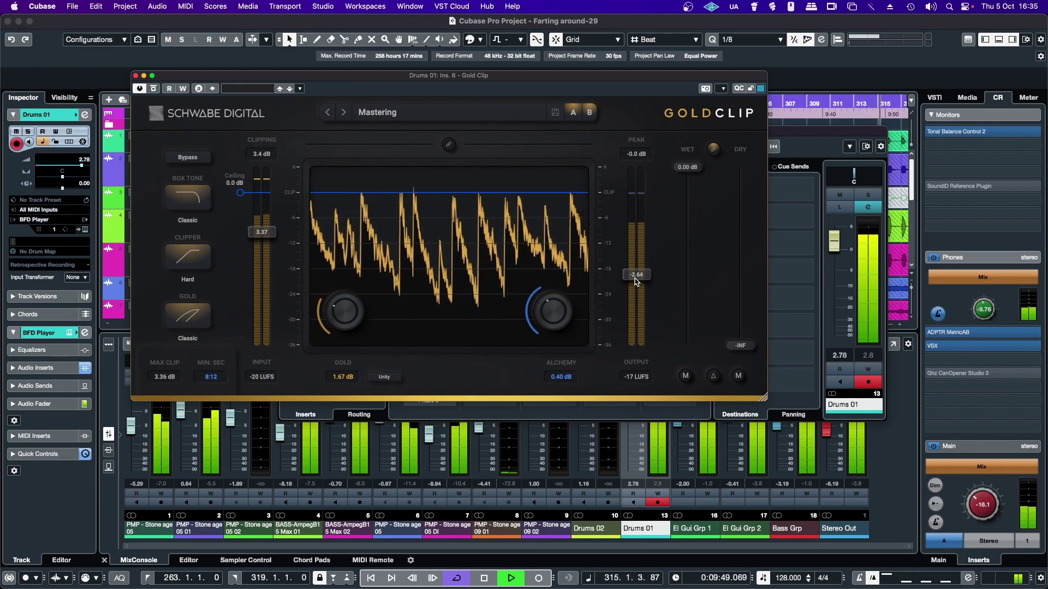
click(179, 160)
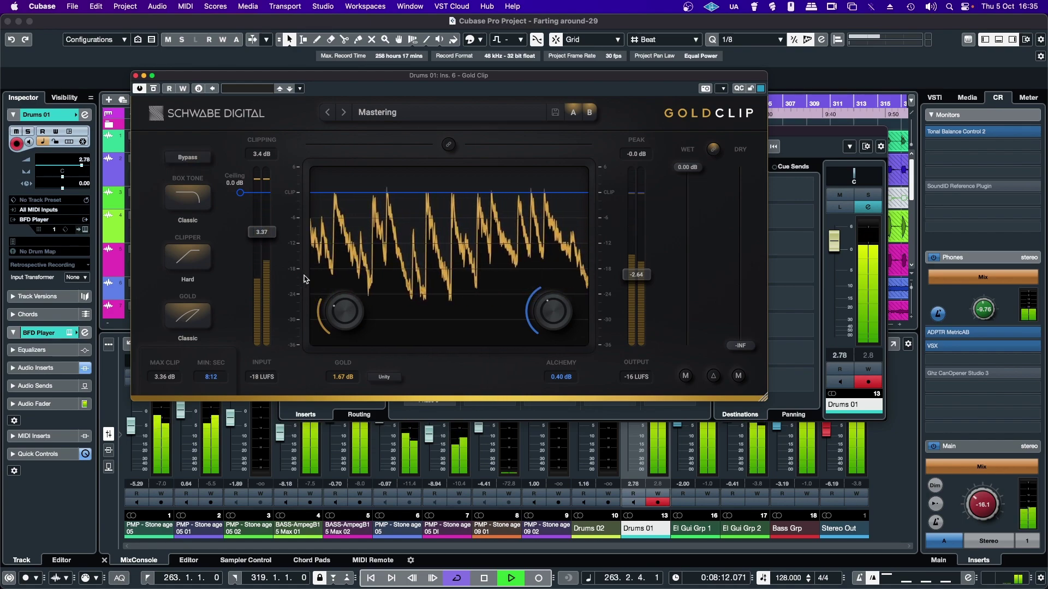
drag(334, 328, 352, 325)
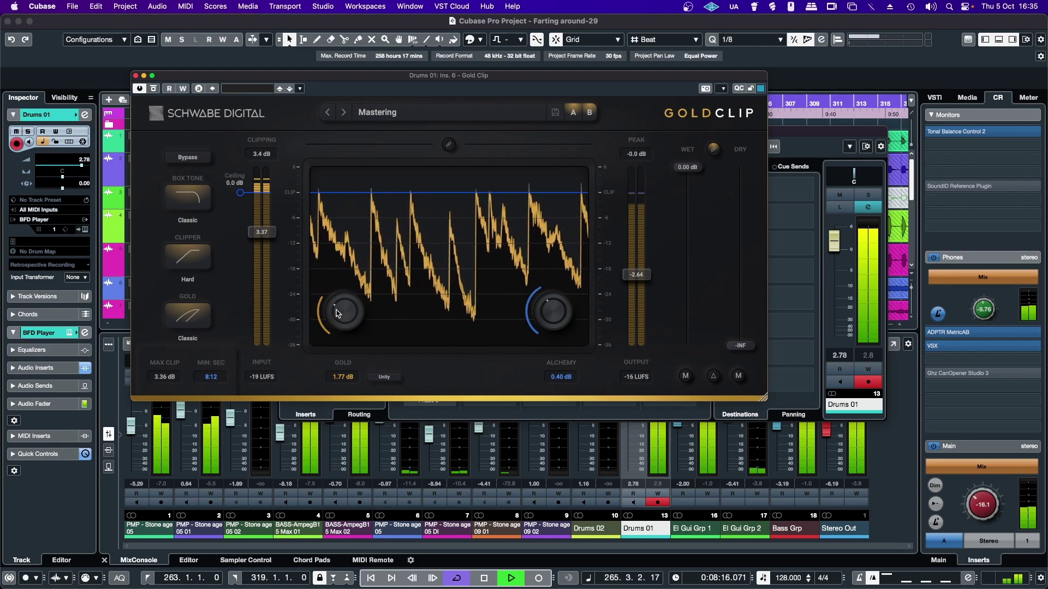
click(135, 75)
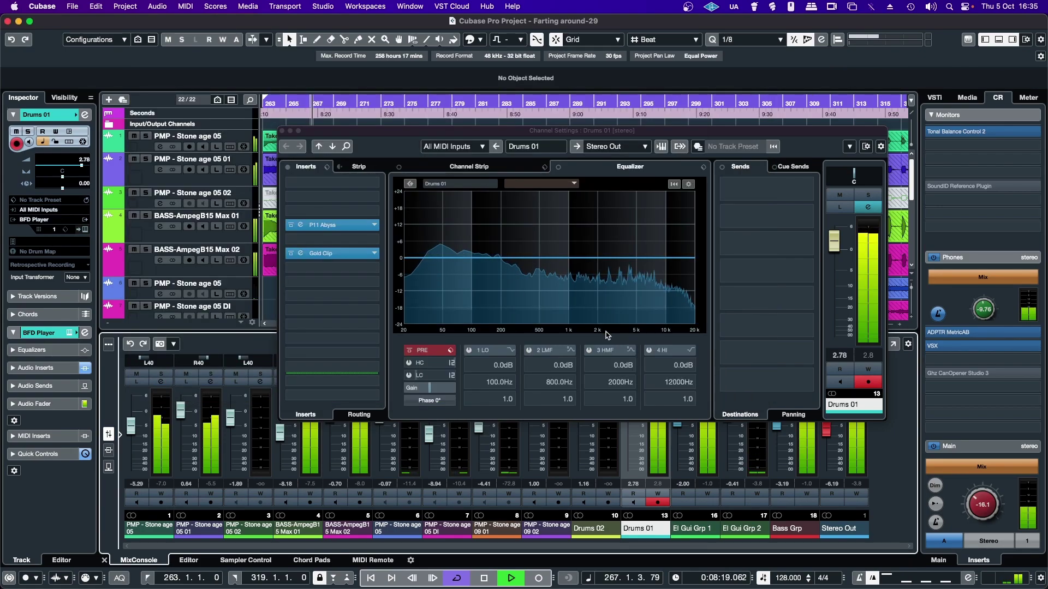
click(282, 131)
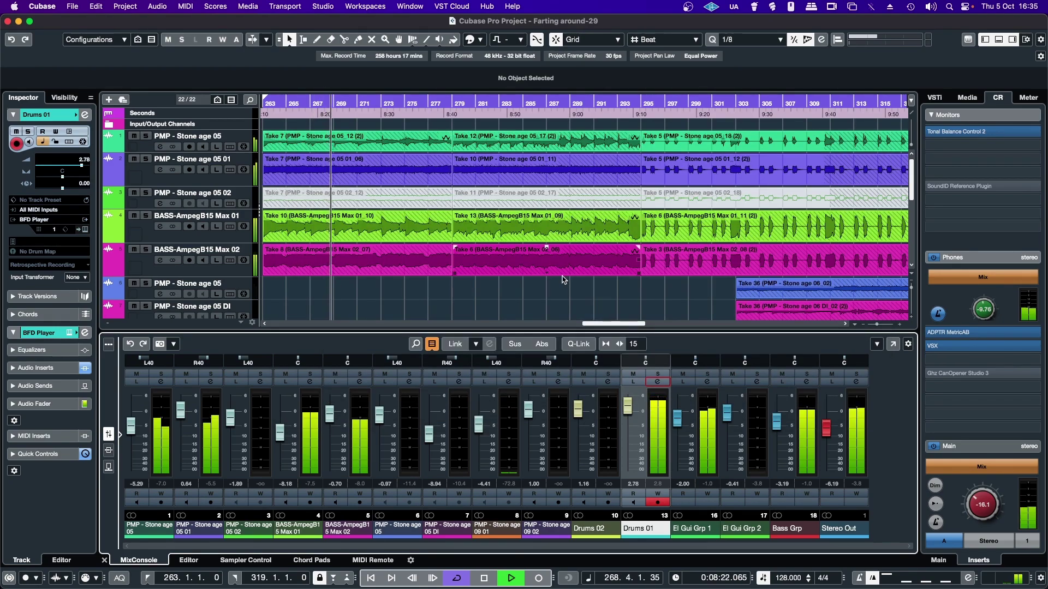
Step: Open the El Gui Grp 1 channel settings and load Gold Clip into the empty insert slot below THE OVEN
click(707, 381)
click(328, 267)
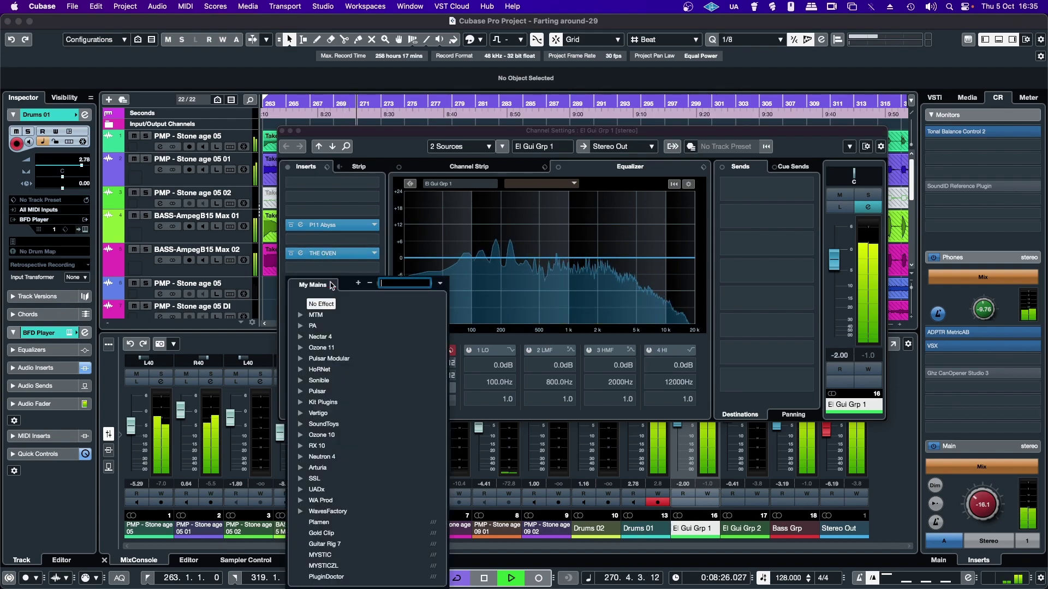
click(321, 533)
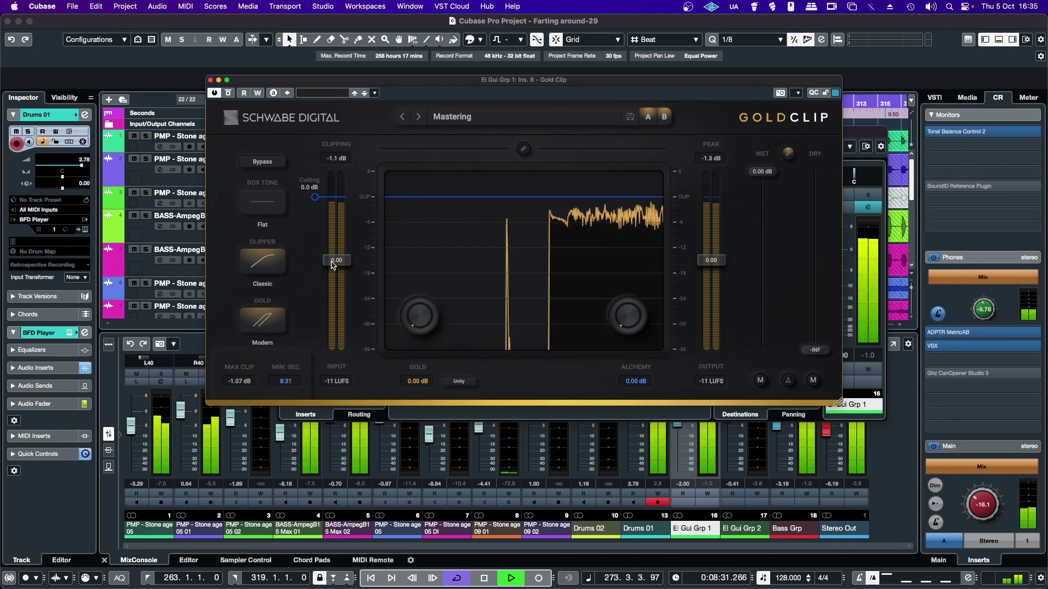
Step: Set Gold Clip on El Gui Grp 1 to Modern Box Tone, Classic Gold, 1.83 dB input, 0.65 dB Gold, 0.14 dB Alchemy and -0.70 dB output
click(263, 202)
scroll(337, 261, up, 3)
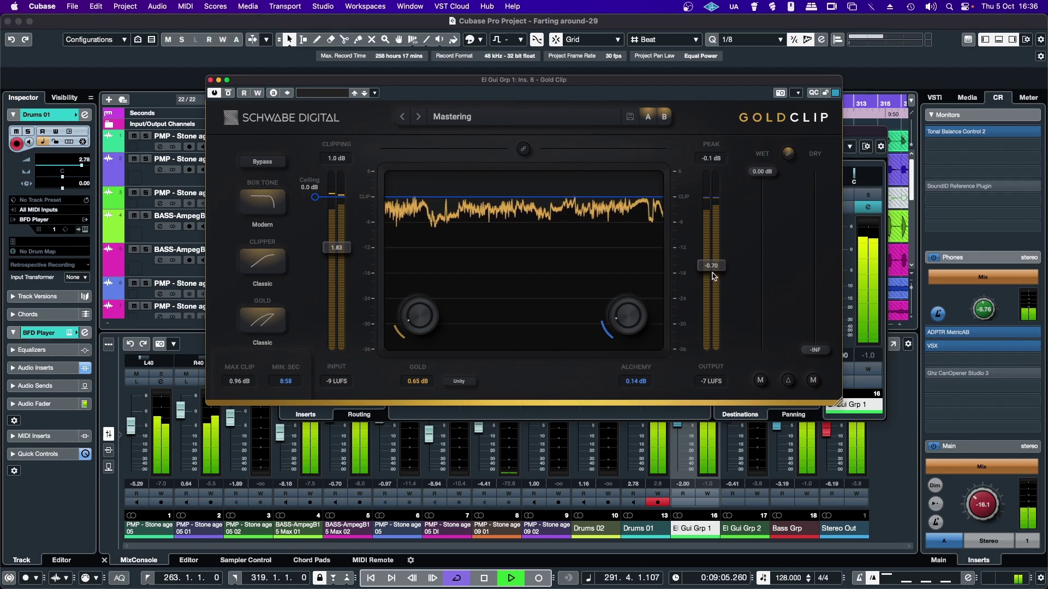
click(210, 81)
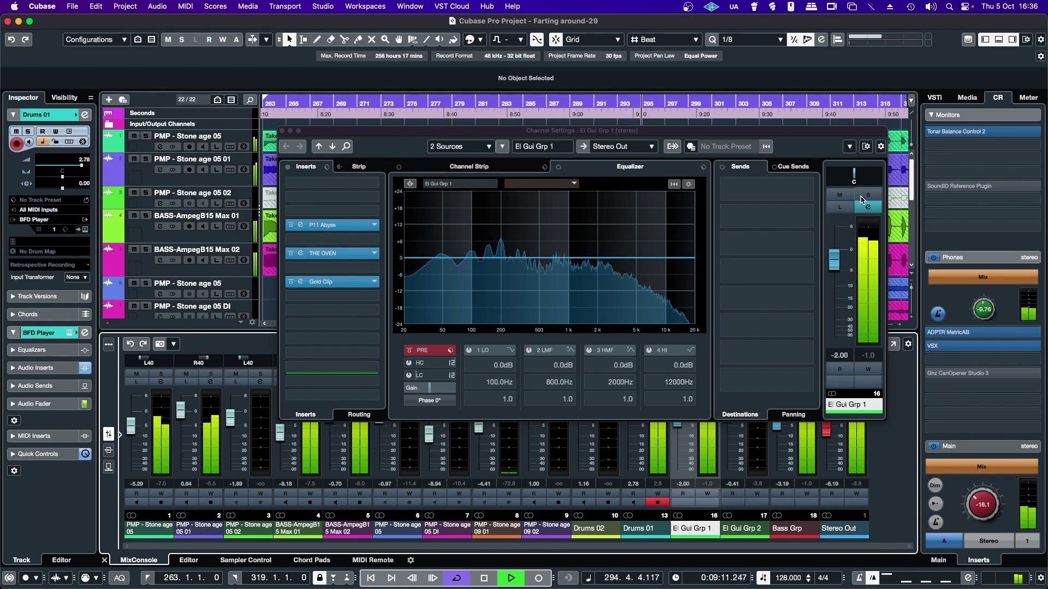
Step: Compare El Gui Grp 1 with its Gold Clip insert bypassed and active, and close the channel settings
click(292, 284)
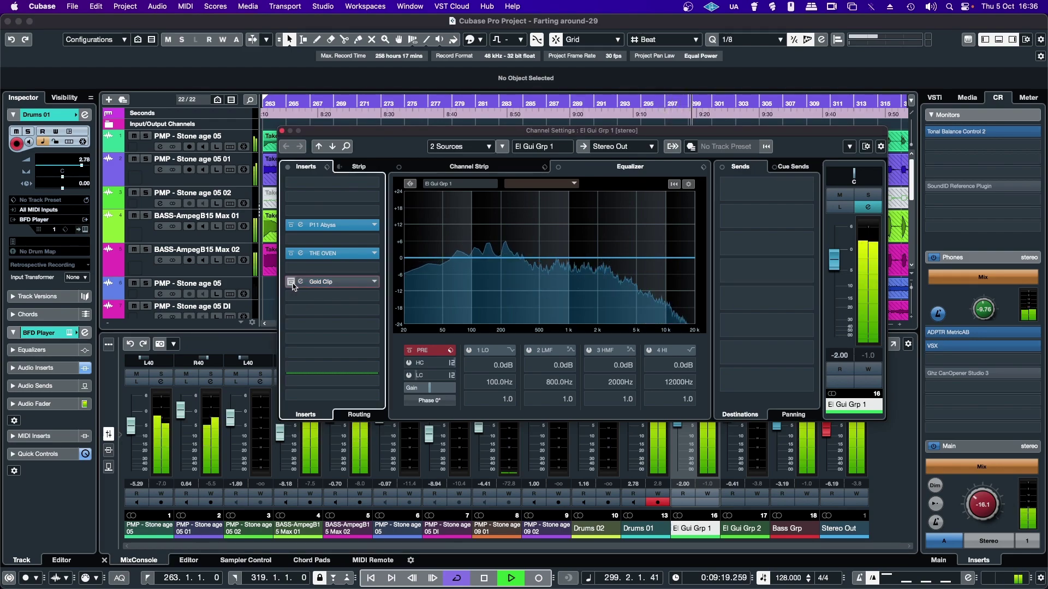
click(292, 283)
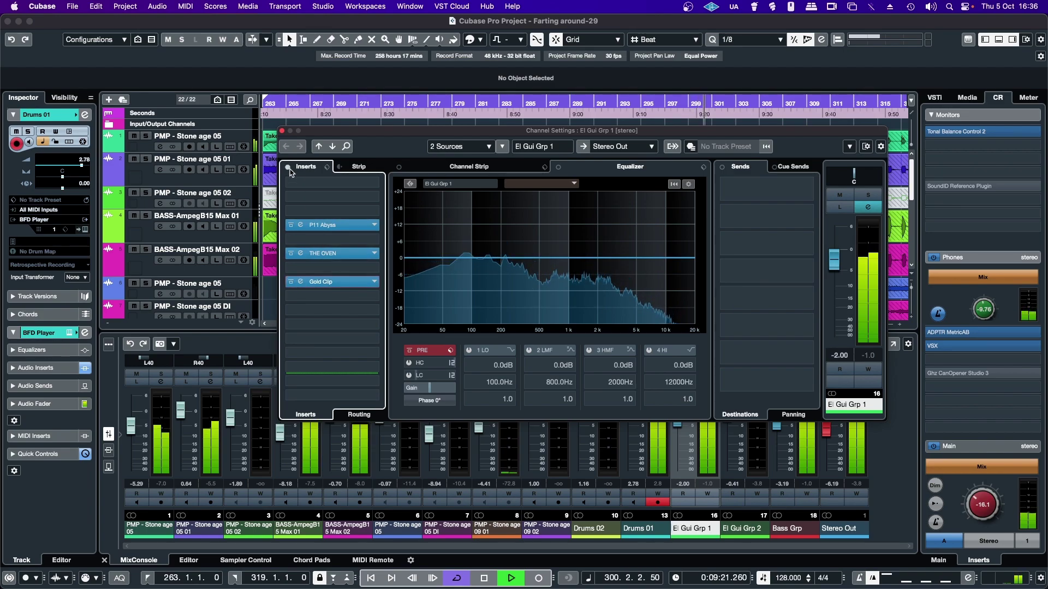
click(282, 130)
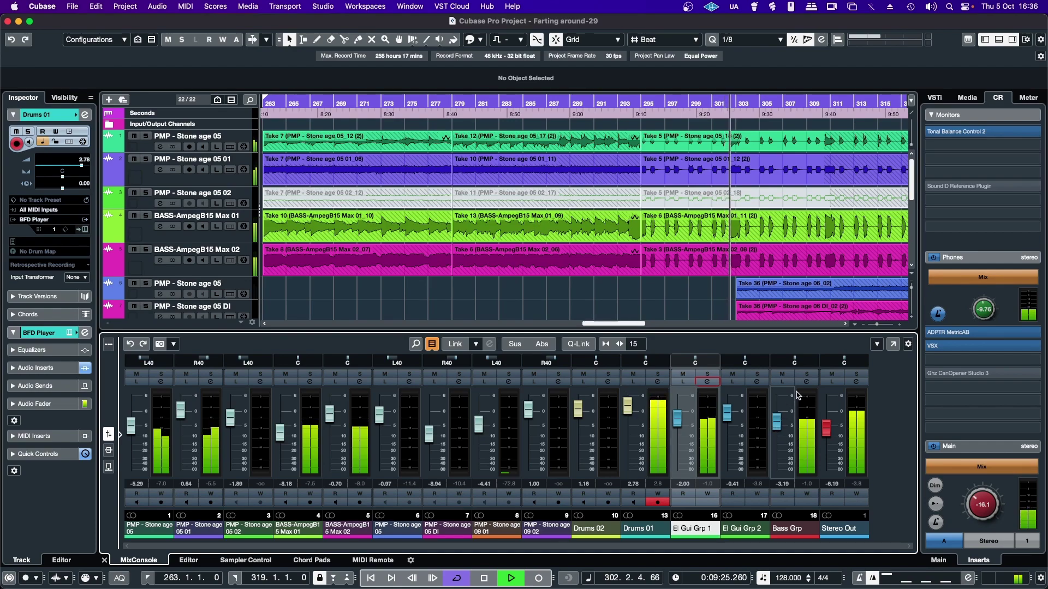
Step: Open the Bass Grp channel settings and load Gold Clip into an empty insert slot
click(807, 381)
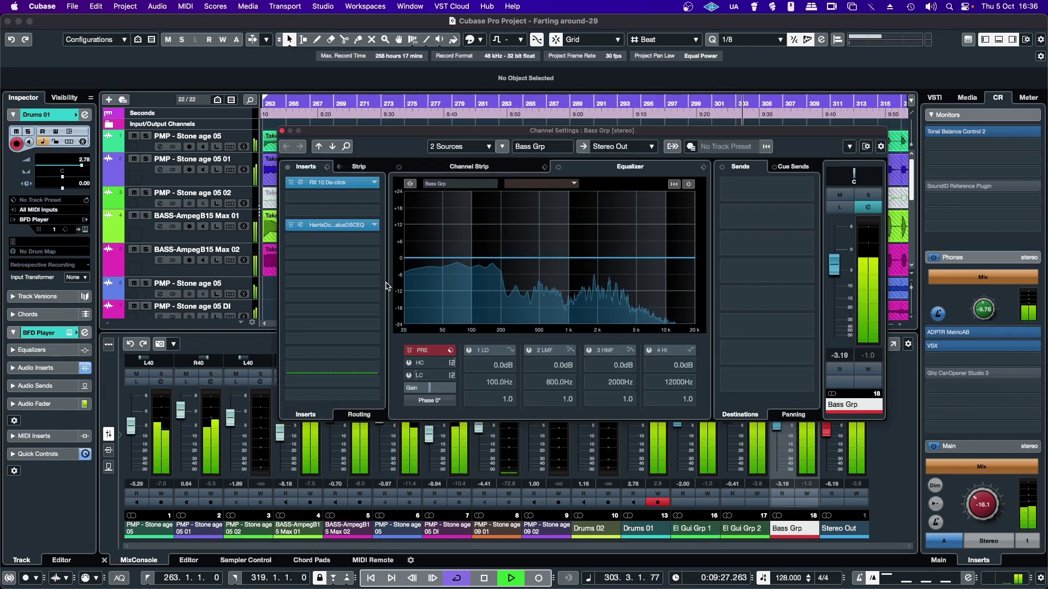
click(322, 268)
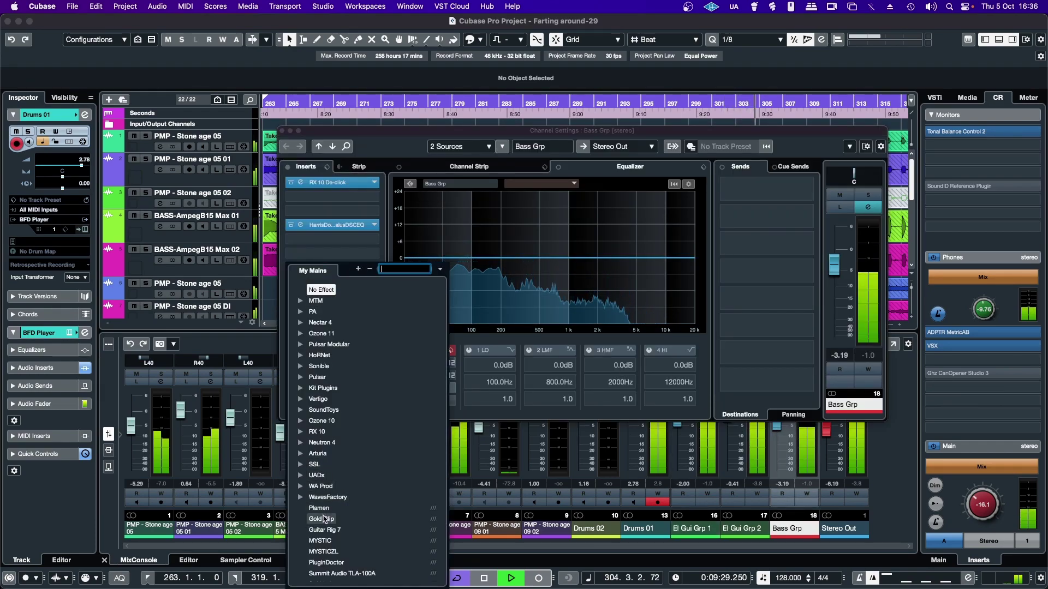
key(Return)
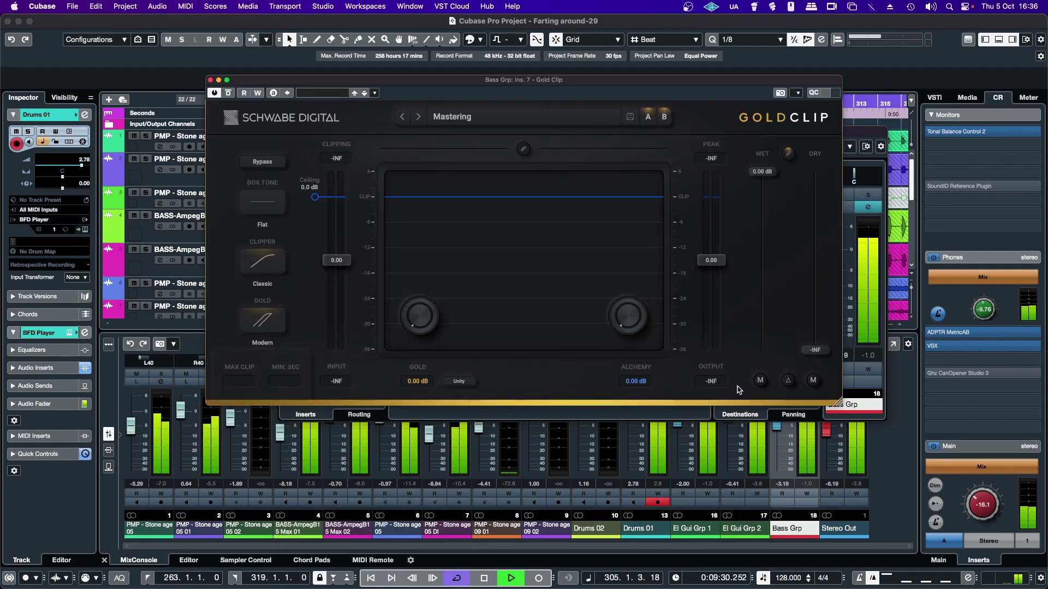
Step: Set Gold Clip on Bass Grp to Classic Box Tone with 3.16 dB input trim, audition the Clipper modes, and choose Classic Clipper and Classic Gold
click(277, 211)
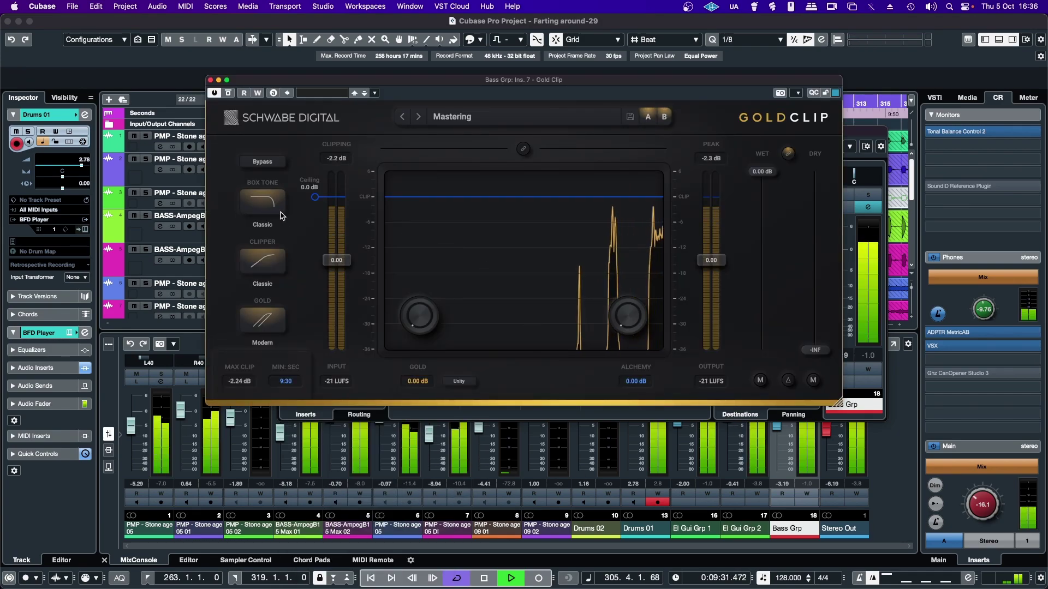
drag(333, 262, 330, 239)
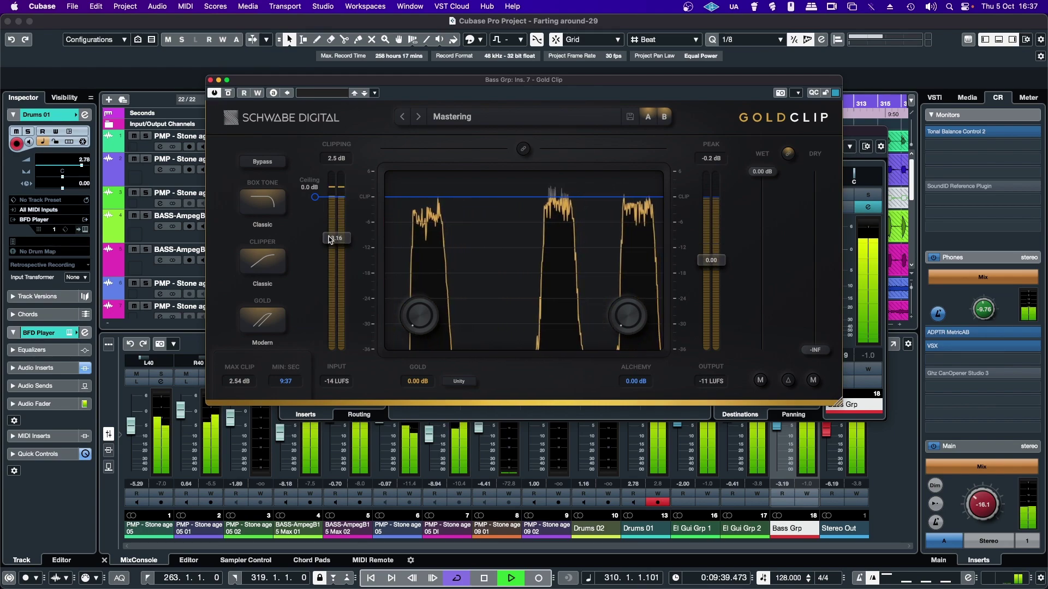
click(262, 262)
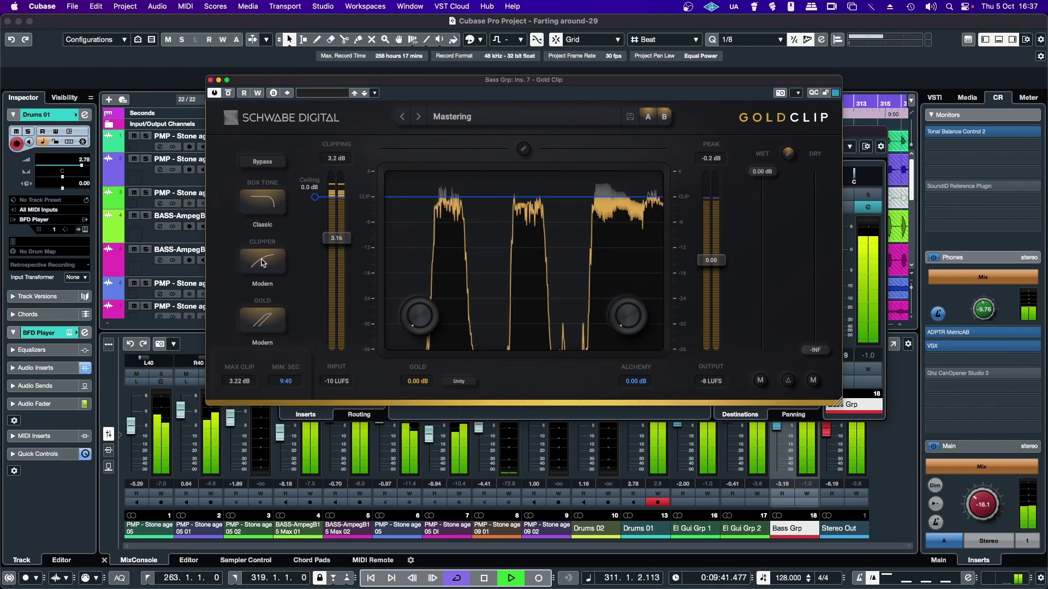
click(263, 262)
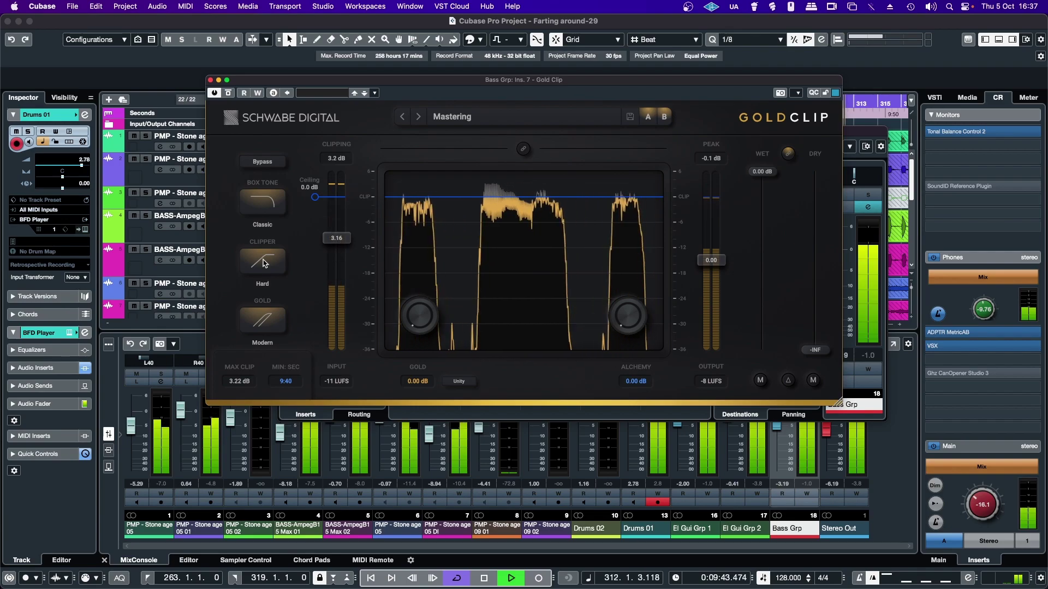
click(264, 262)
click(263, 320)
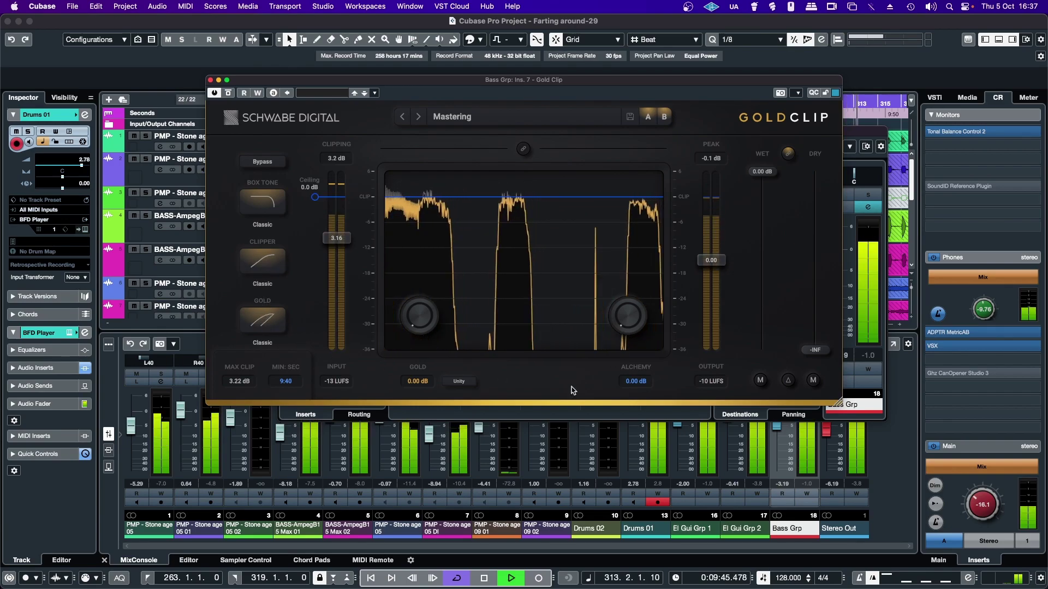
Step: Solo Bass Grp, check the clipping through delta monitoring, and set Gold to 1.04 dB, Alchemy to 0.28 dB and Clipper to Hard
click(869, 195)
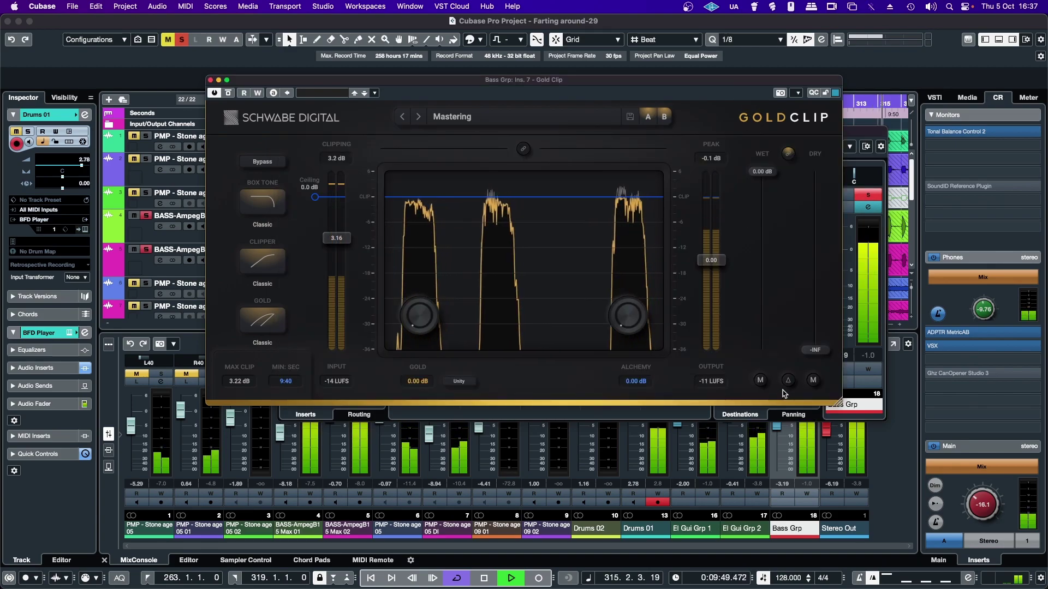
click(787, 381)
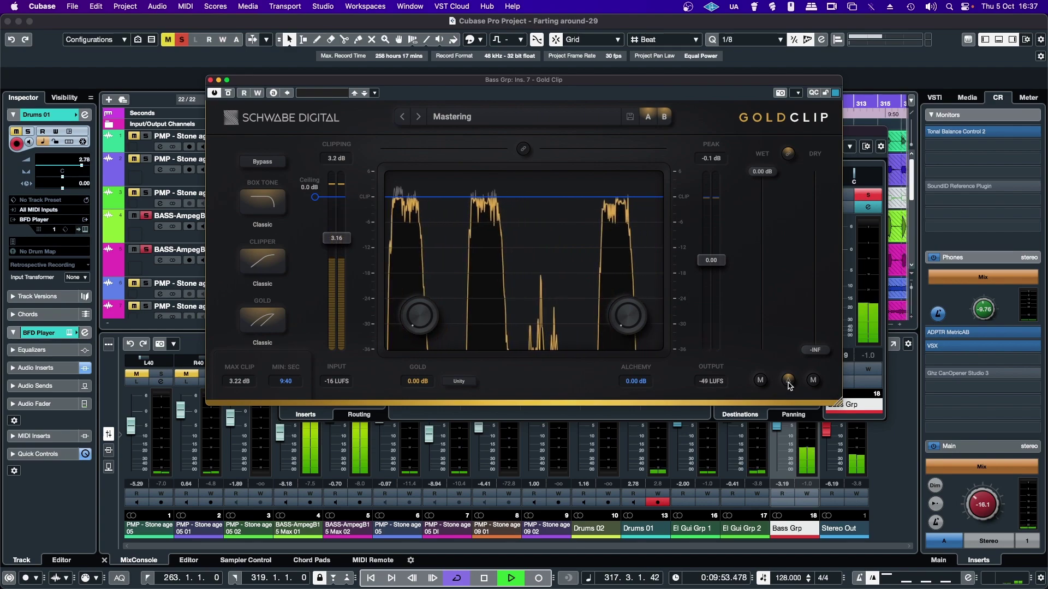
click(787, 381)
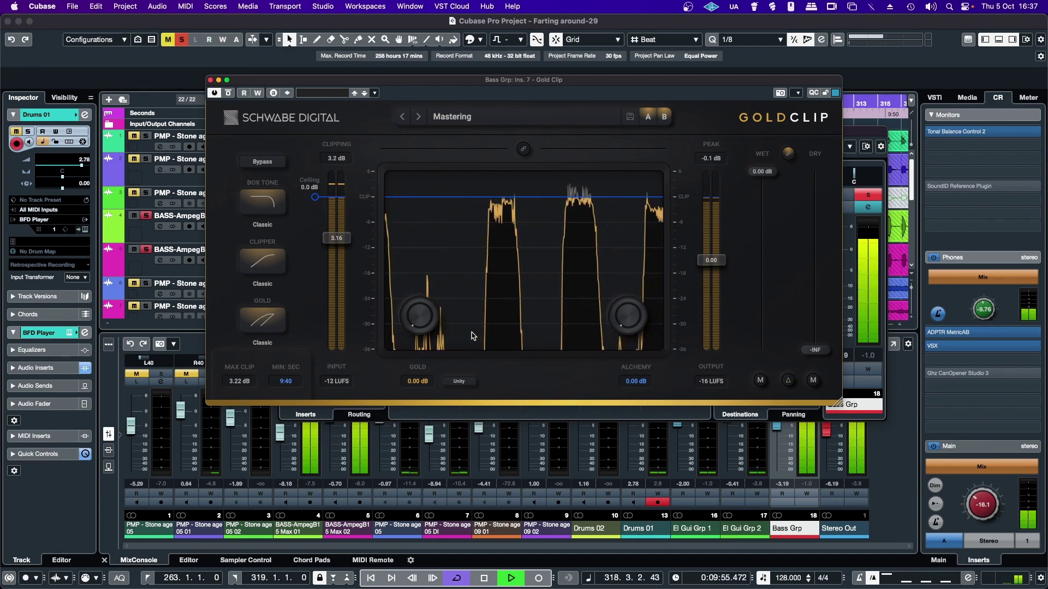
drag(419, 310, 423, 310)
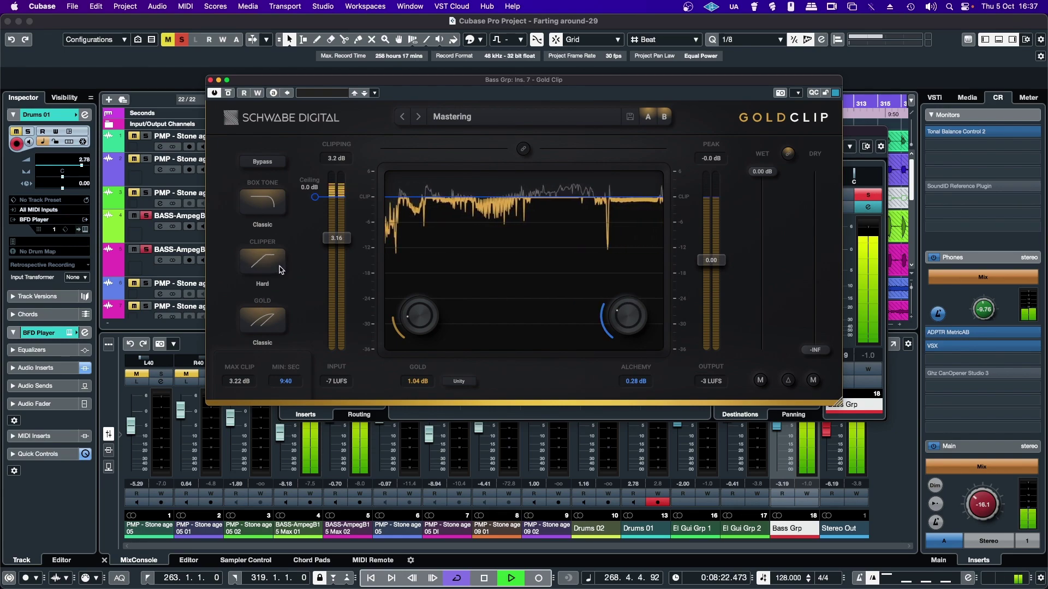
Step: Compare Flat and Classic Box Tone on Bass Grp, keep Classic with Classic Clipper, set Alchemy to 0.24 dB and monitor the delta signal
click(269, 207)
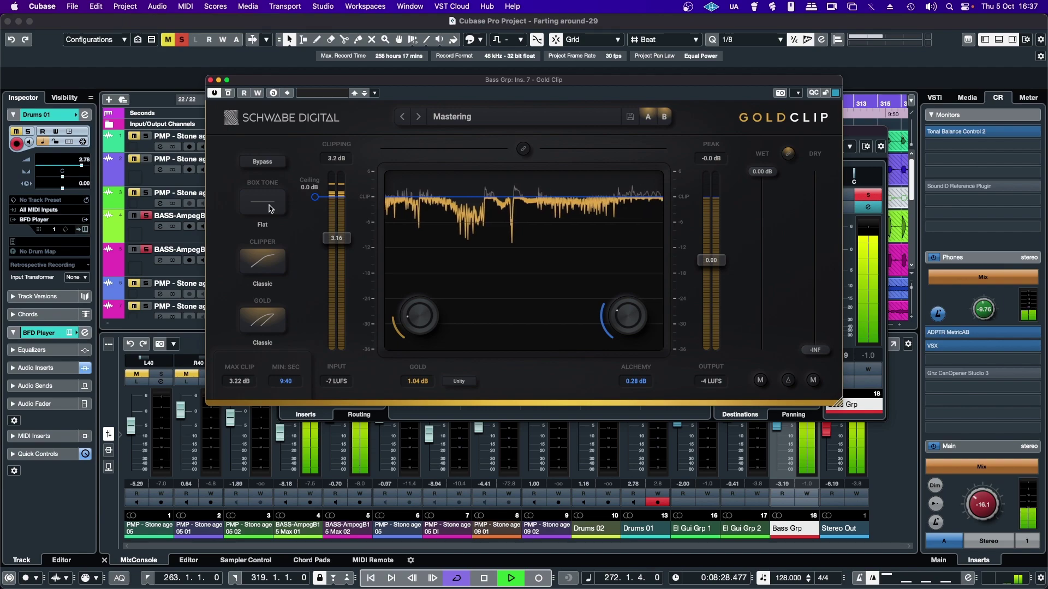
click(269, 207)
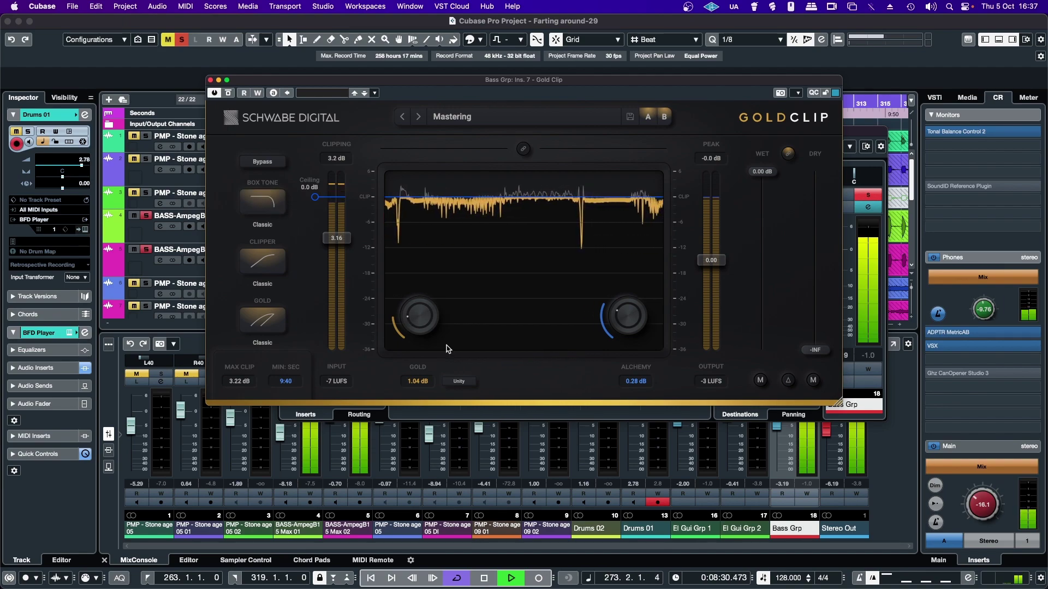
click(788, 382)
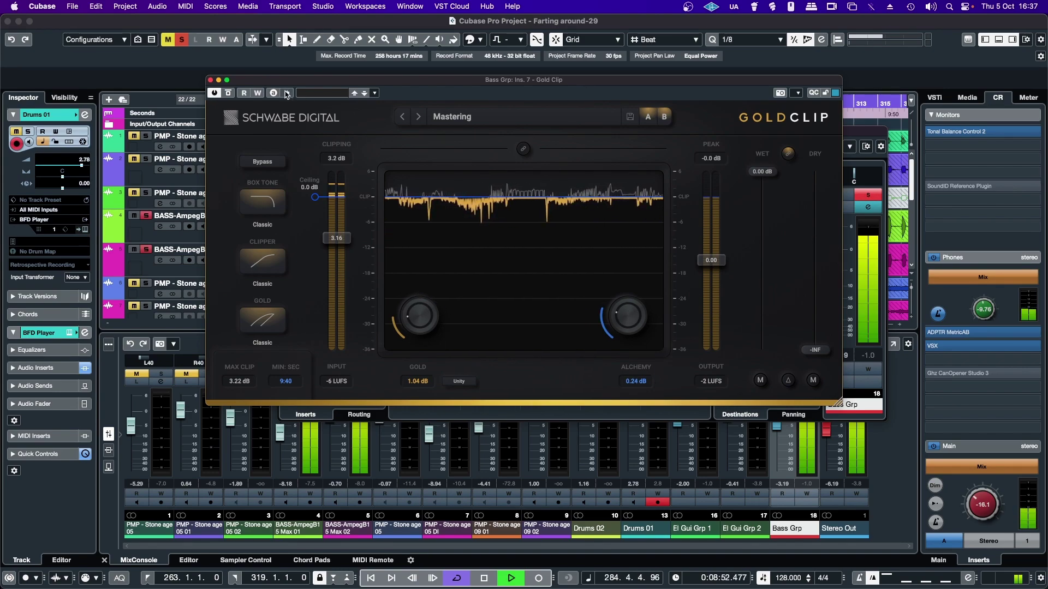
Step: Close the Bass Grp plug-in and channel settings, unsolo the channel, and lower its fader to -4.76 dB
click(210, 81)
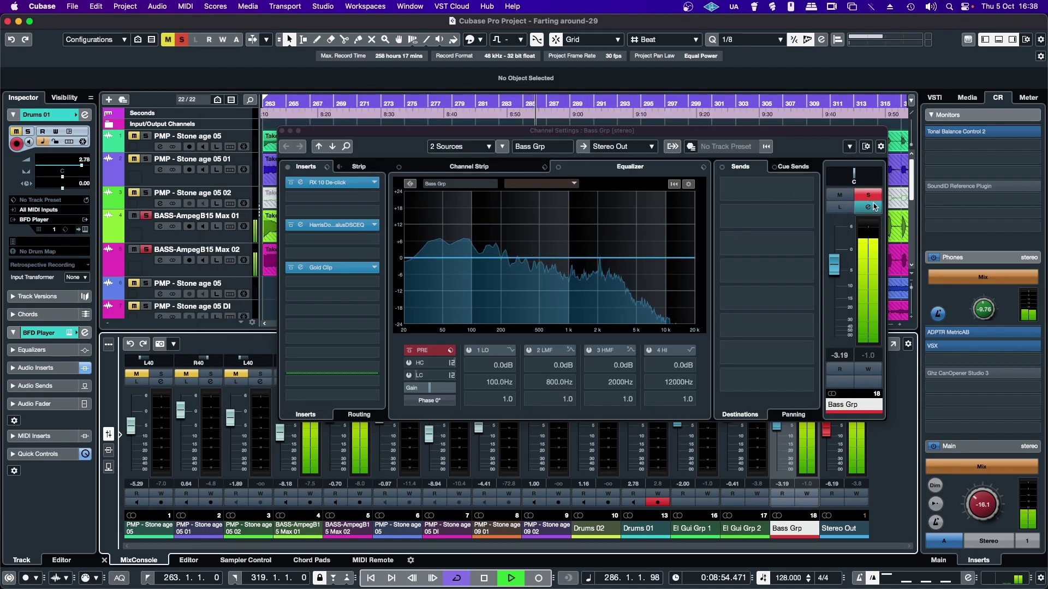
click(281, 131)
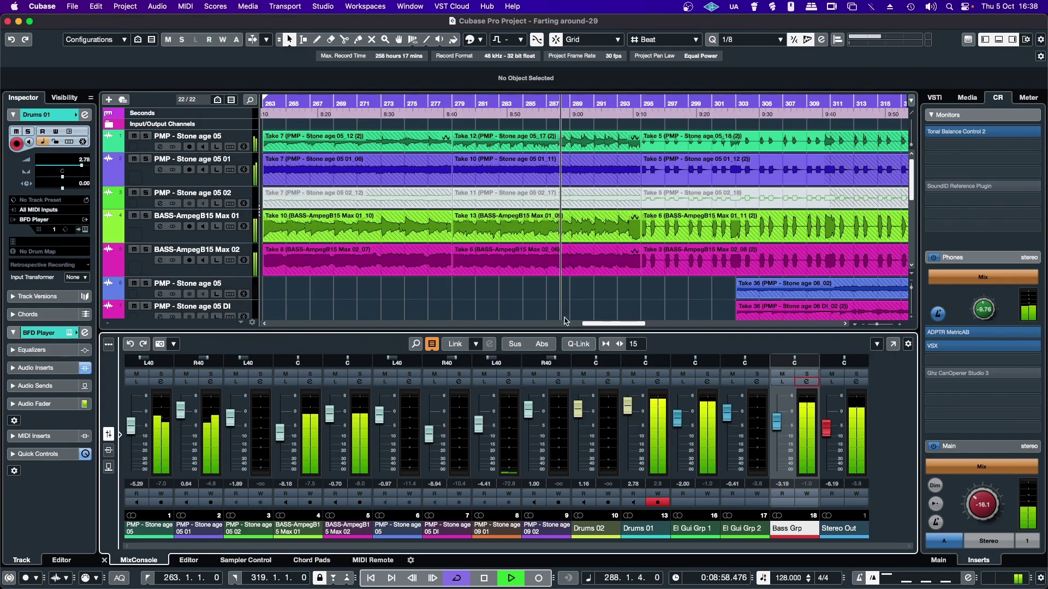
scroll(777, 429, down, 2)
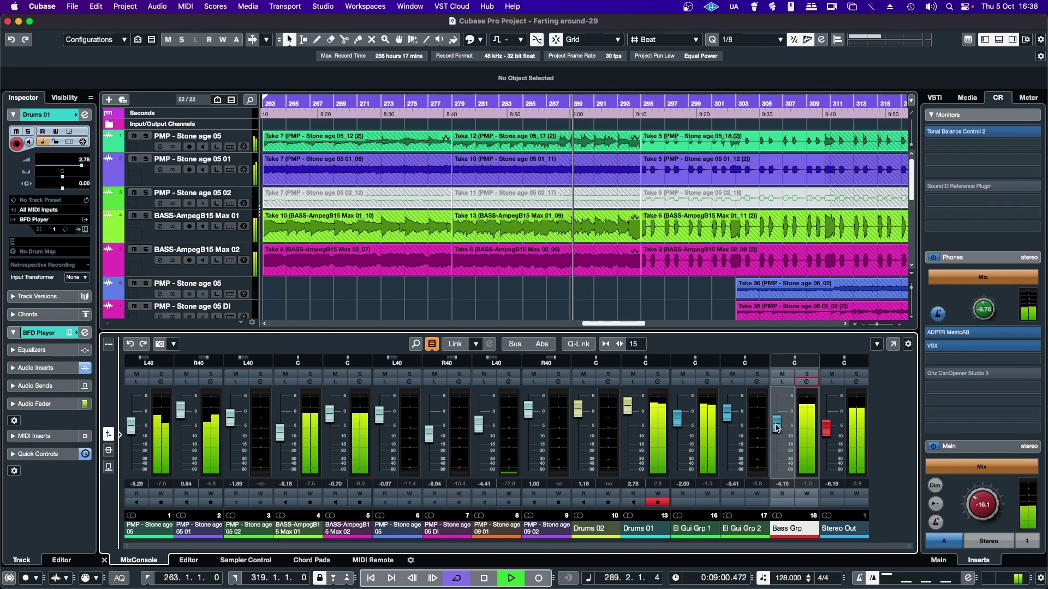
scroll(777, 428, down, 1)
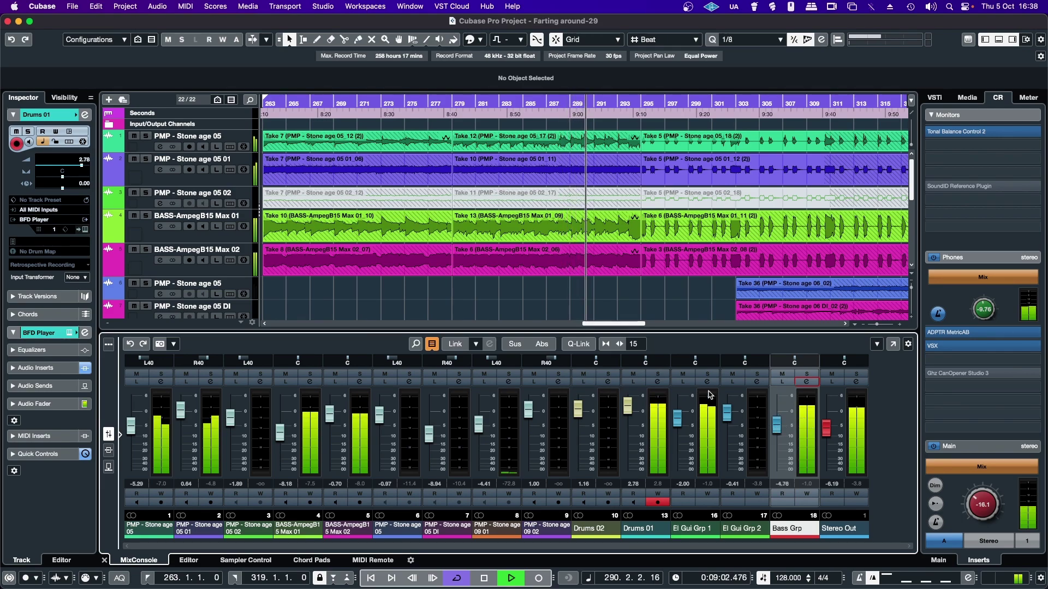
Step: Move playback to around bar 303 and shorten the cycle range to bars 303 through 319
drag(591, 323, 612, 323)
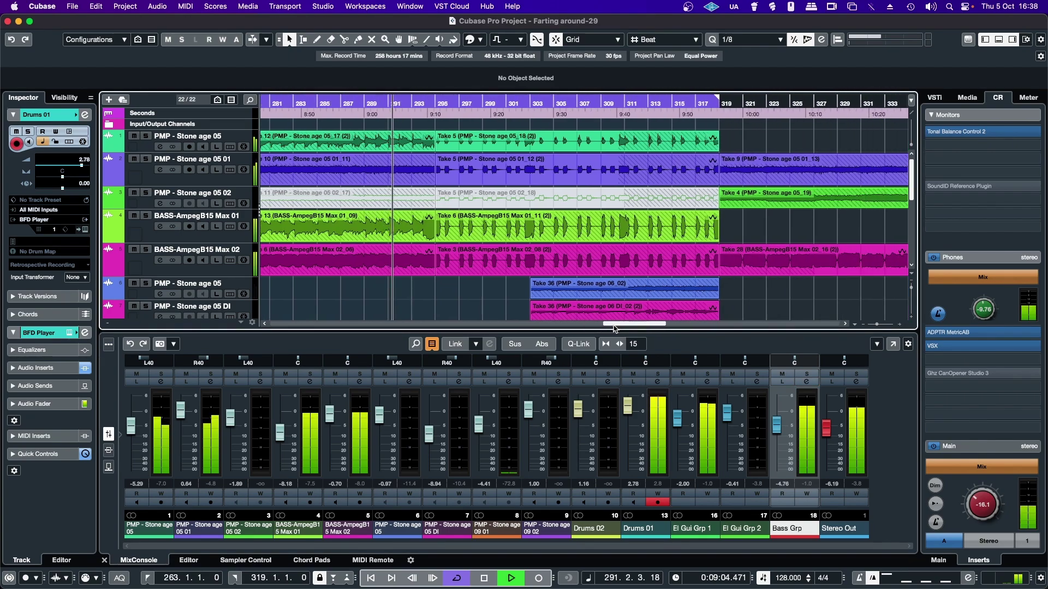
click(522, 102)
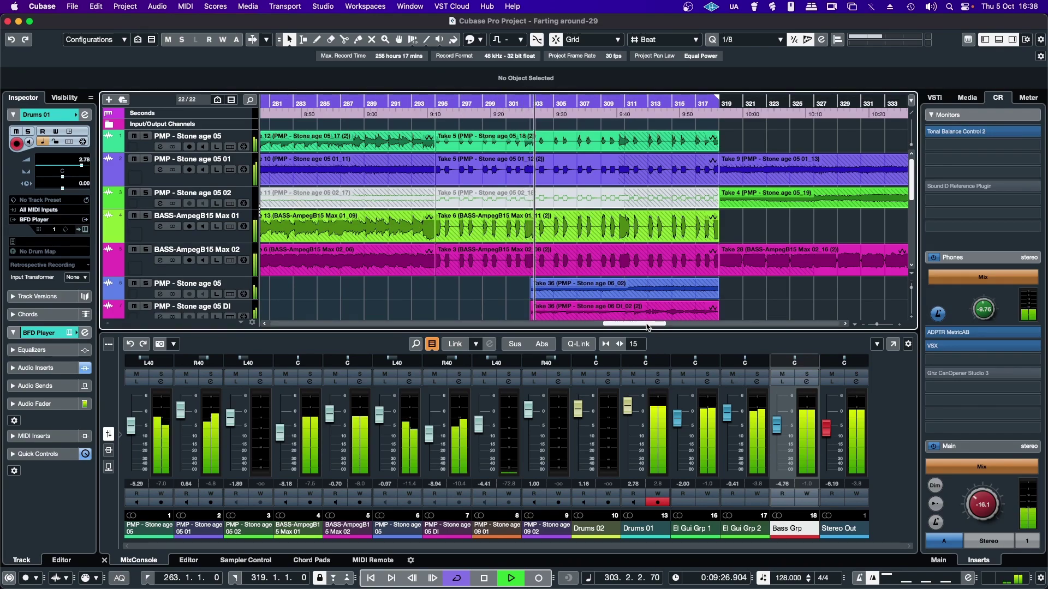
scroll(617, 327, left, 5)
scroll(625, 326, left, 1)
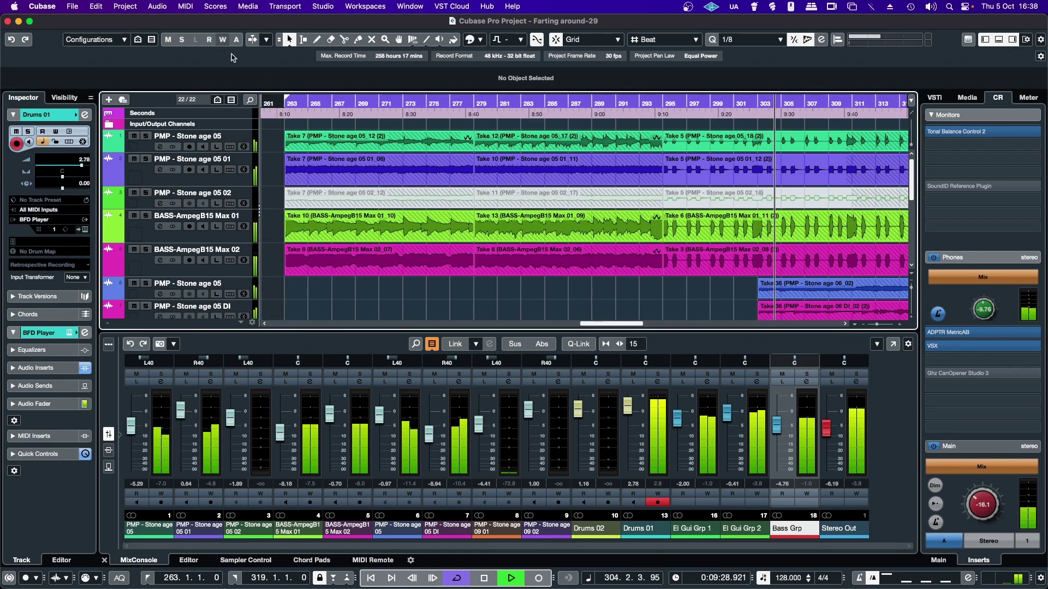
drag(289, 100, 742, 170)
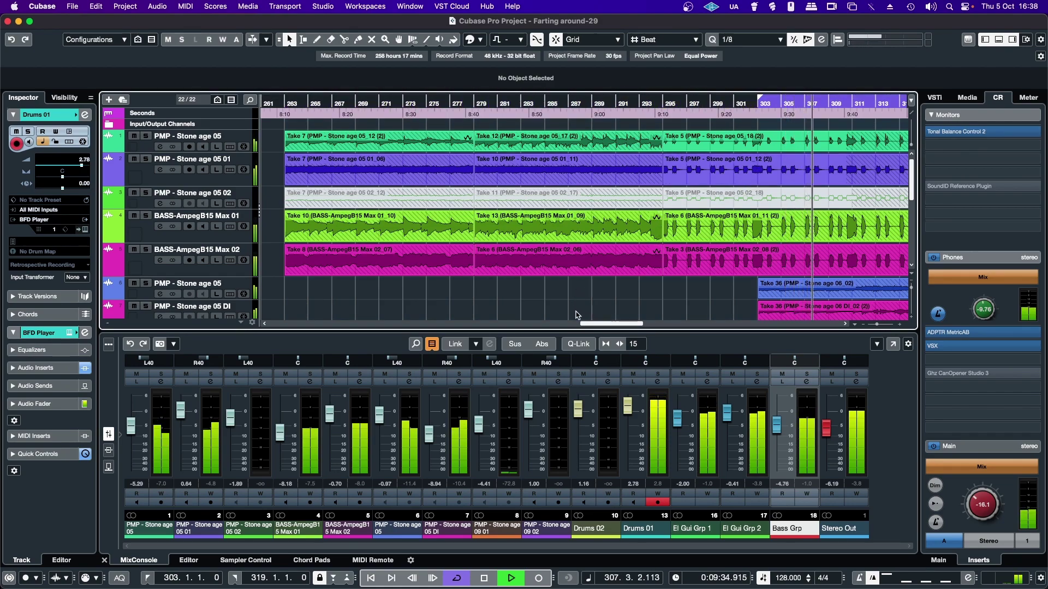
drag(597, 326, 630, 336)
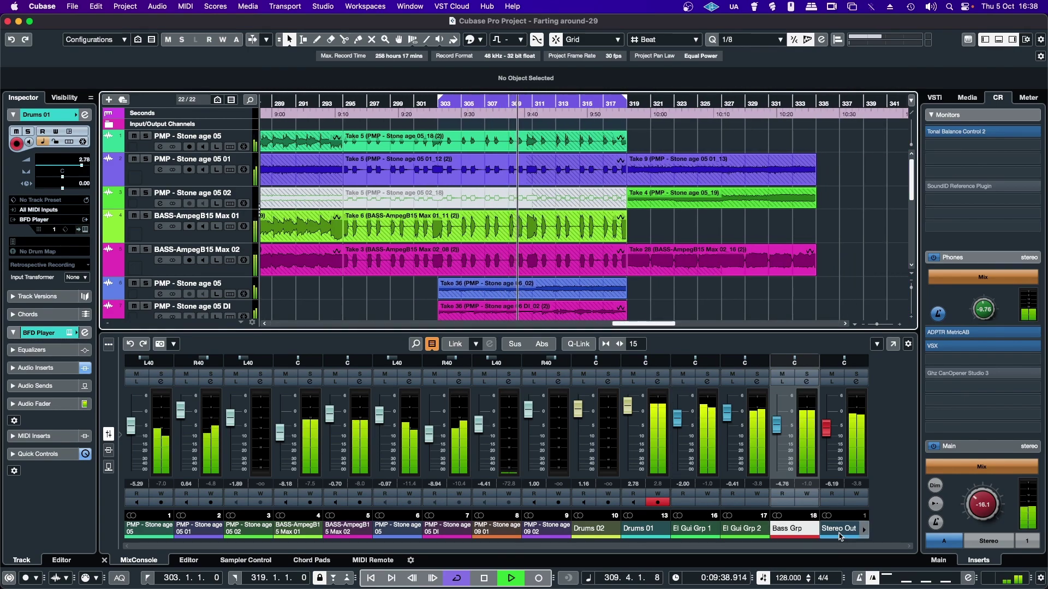
Step: Open the El Gui Grp 2 channel settings and load Gold Clip into insert slot 7
click(757, 381)
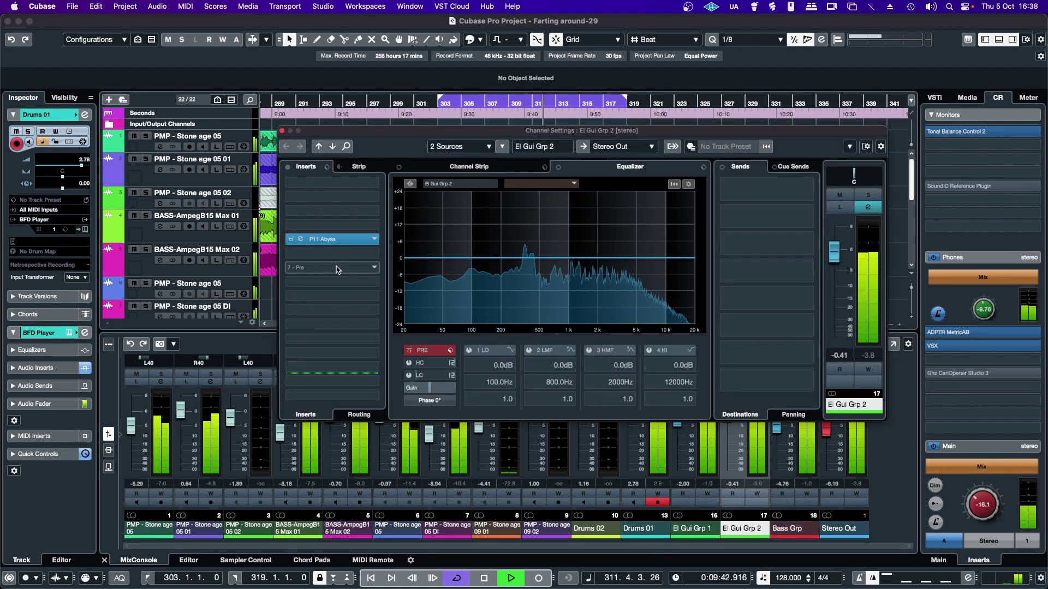
click(347, 255)
click(320, 520)
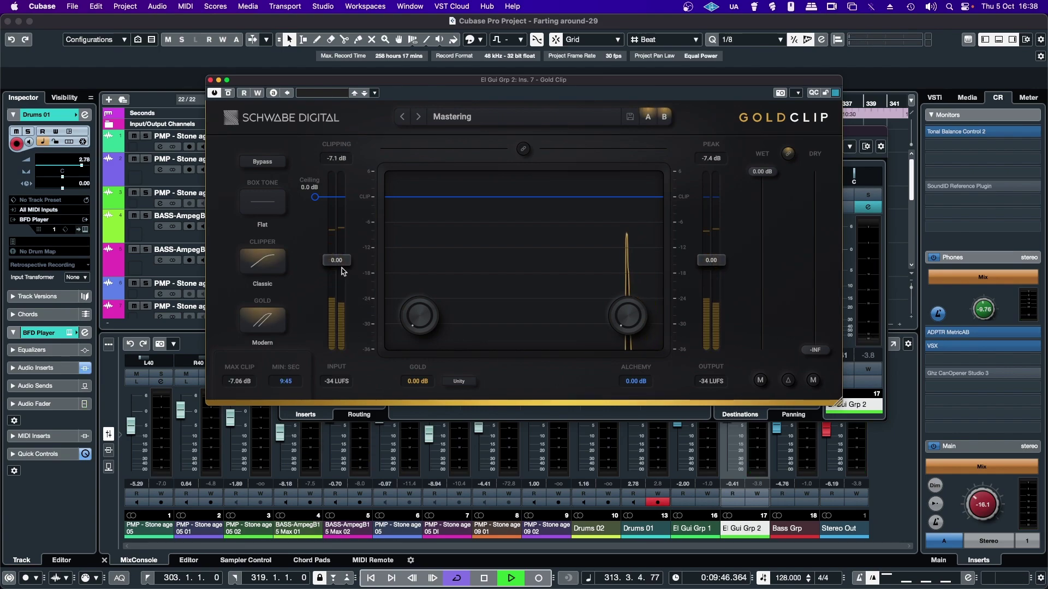
Step: Set Gold Clip's input trim on El Gui Grp 2 to 7.16 dB with linked output gain, and choose Classic Box Tone and Classic Gold
drag(336, 260, 330, 232)
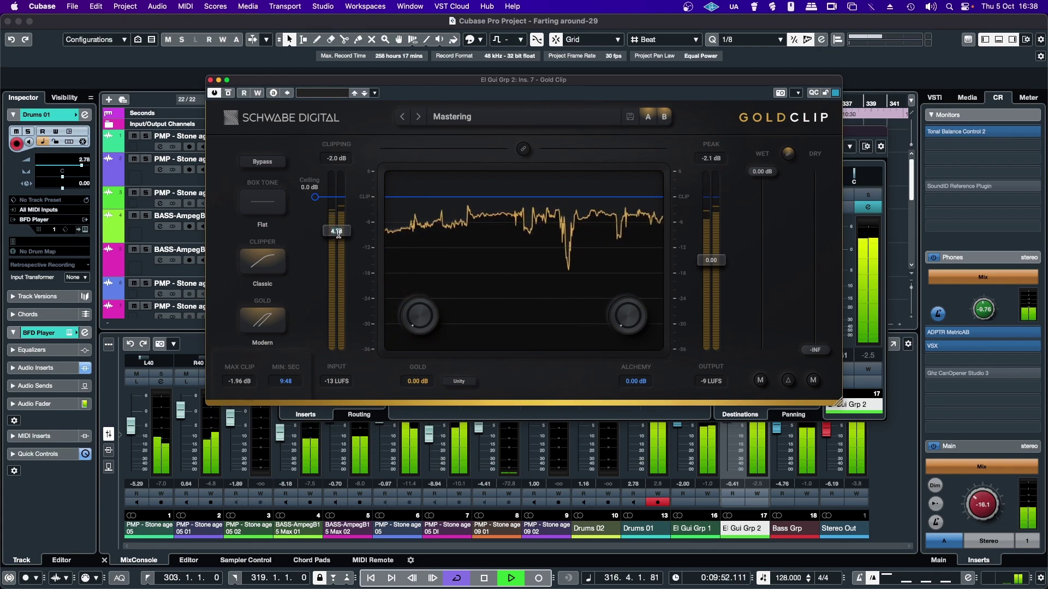
mouse_move(332, 237)
mouse_down()
mouse_move(336, 262)
mouse_move(334, 219)
mouse_up()
click(523, 148)
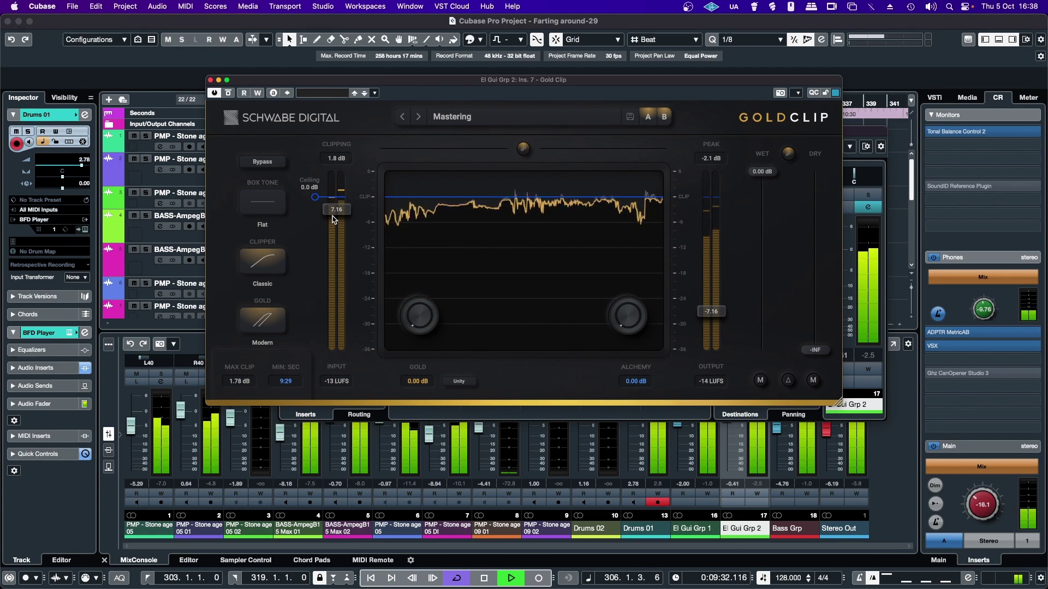
click(252, 210)
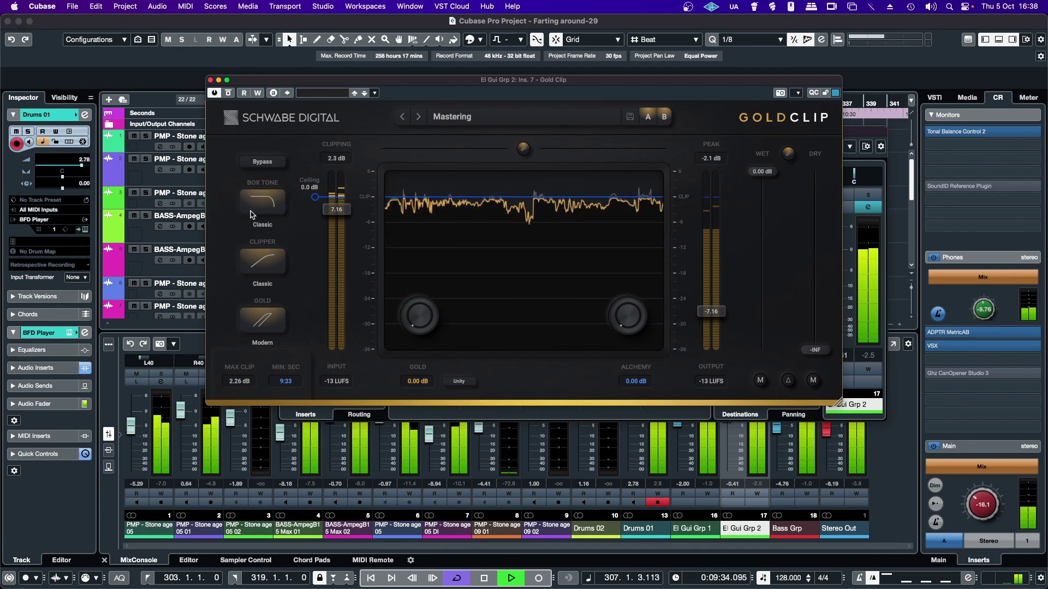
click(262, 320)
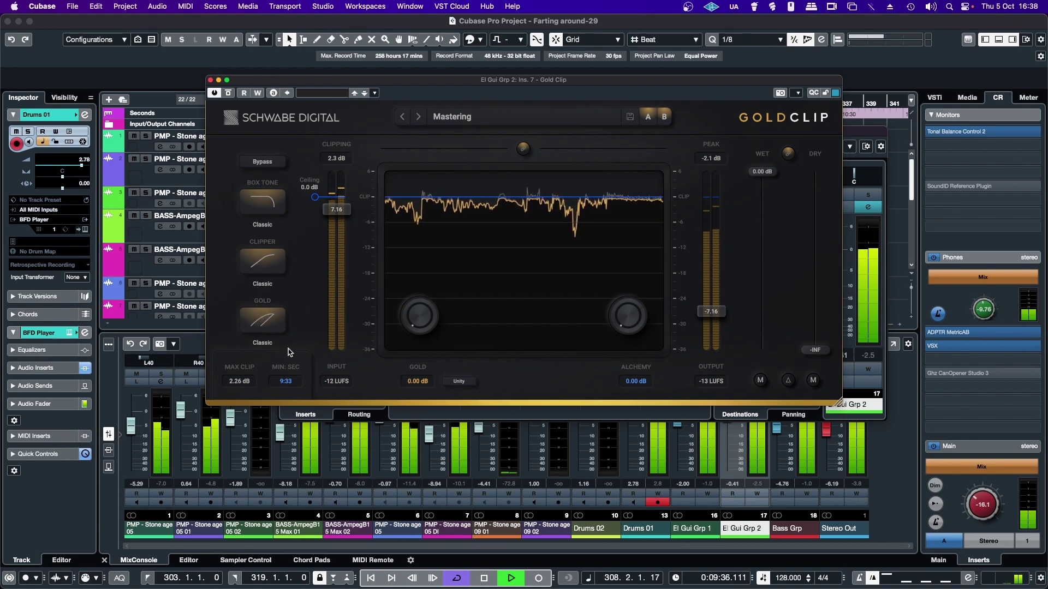
Step: Set Gold to 0.70 dB and Alchemy to 0.28 dB in Gold Clip on El Gui Grp 2
drag(404, 320, 412, 318)
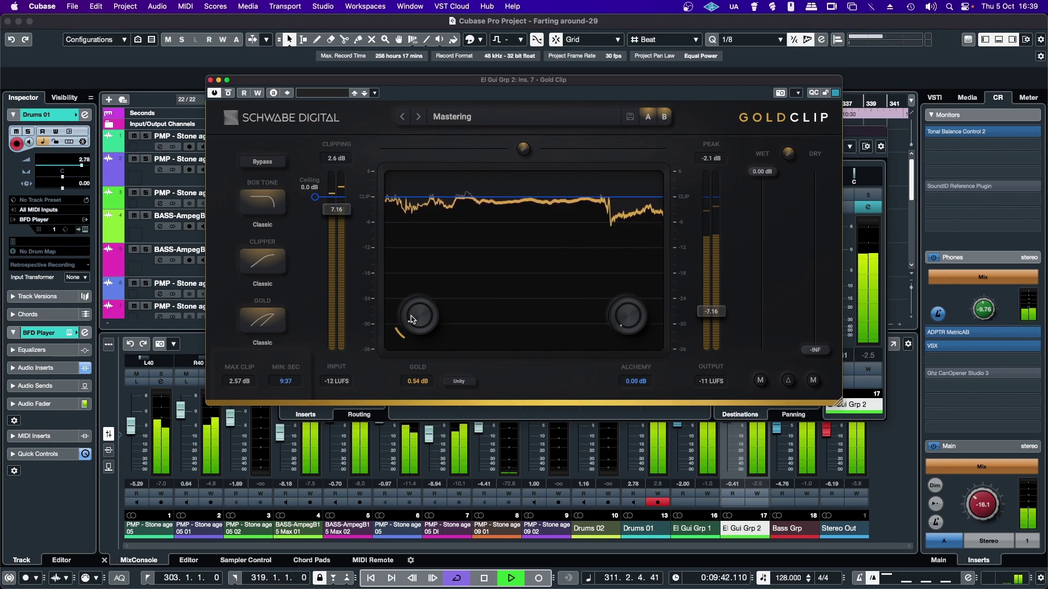
drag(622, 317, 619, 308)
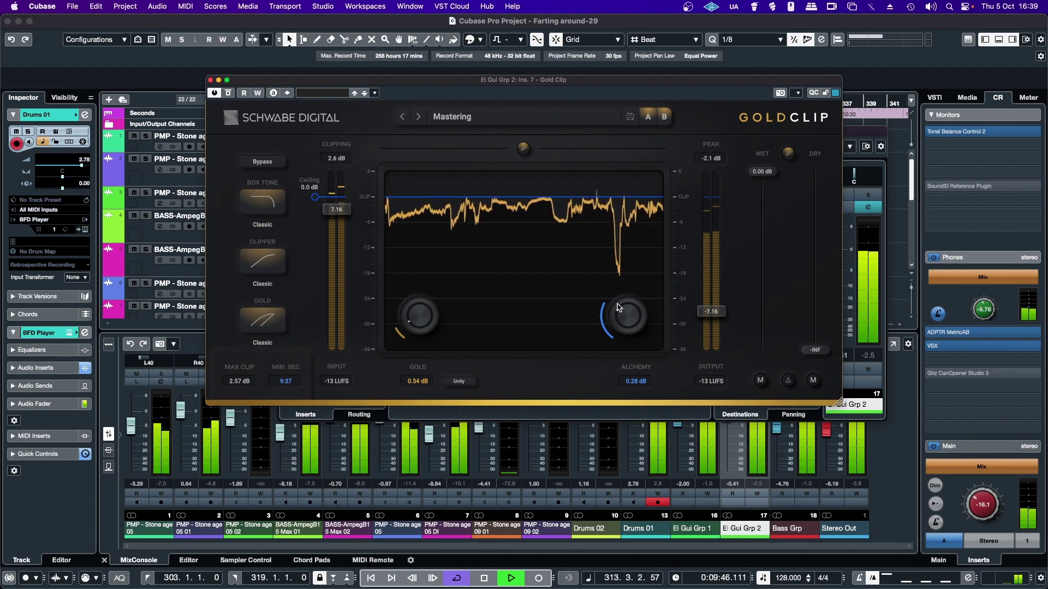
drag(404, 327, 415, 322)
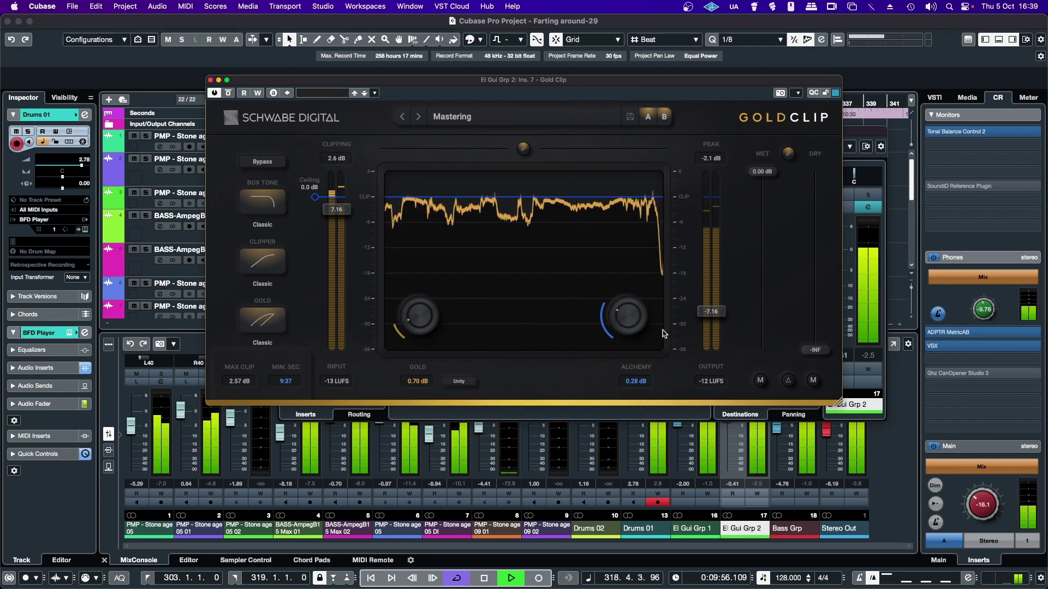
Step: Compare El Gui Grp 2 with Gold Clip bypassed and active, and raise Gold to 1.20 dB
click(254, 165)
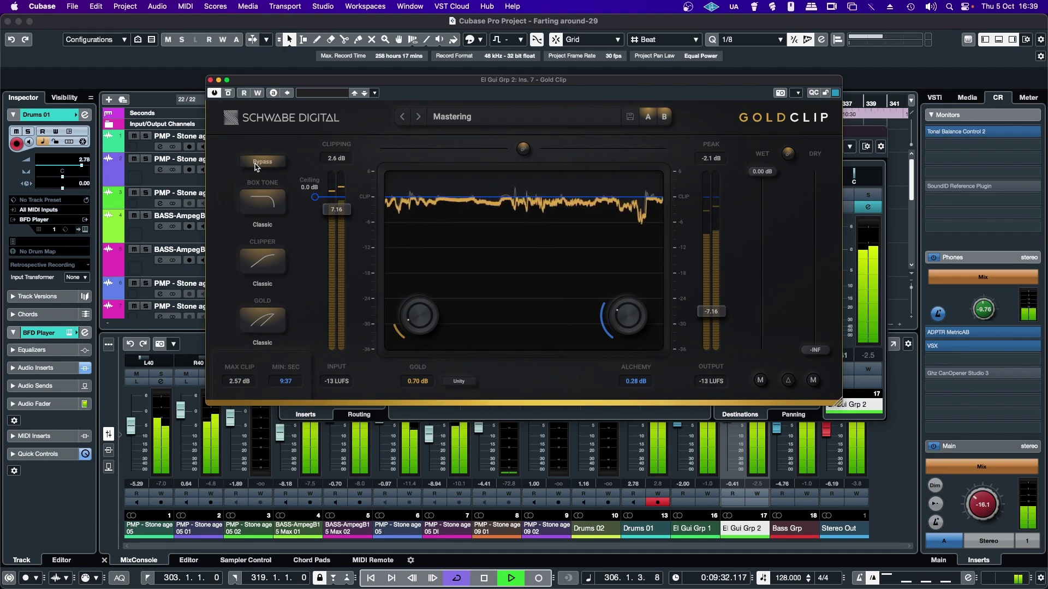
click(255, 165)
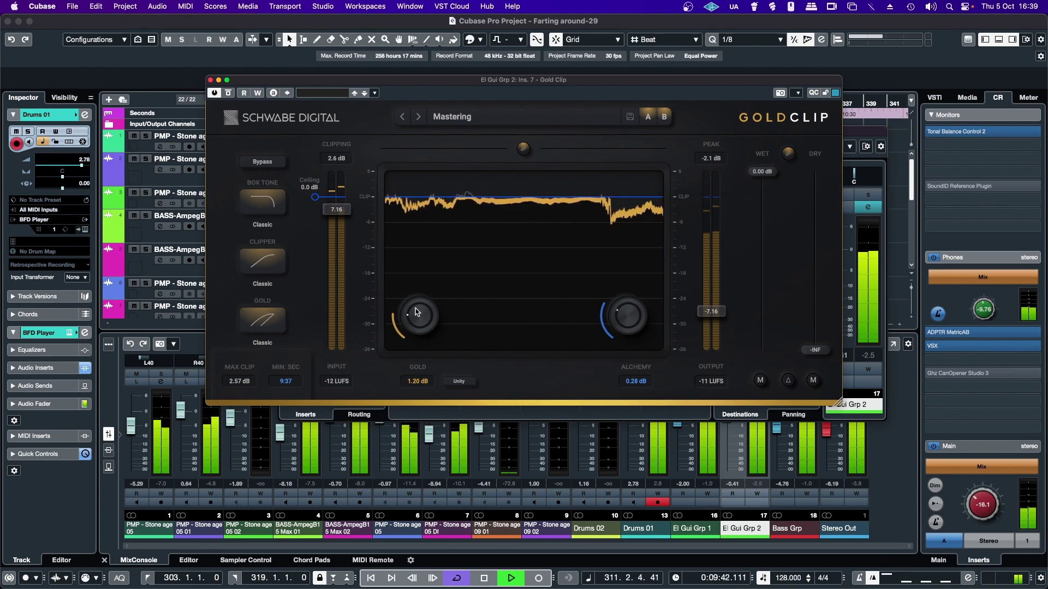
click(249, 164)
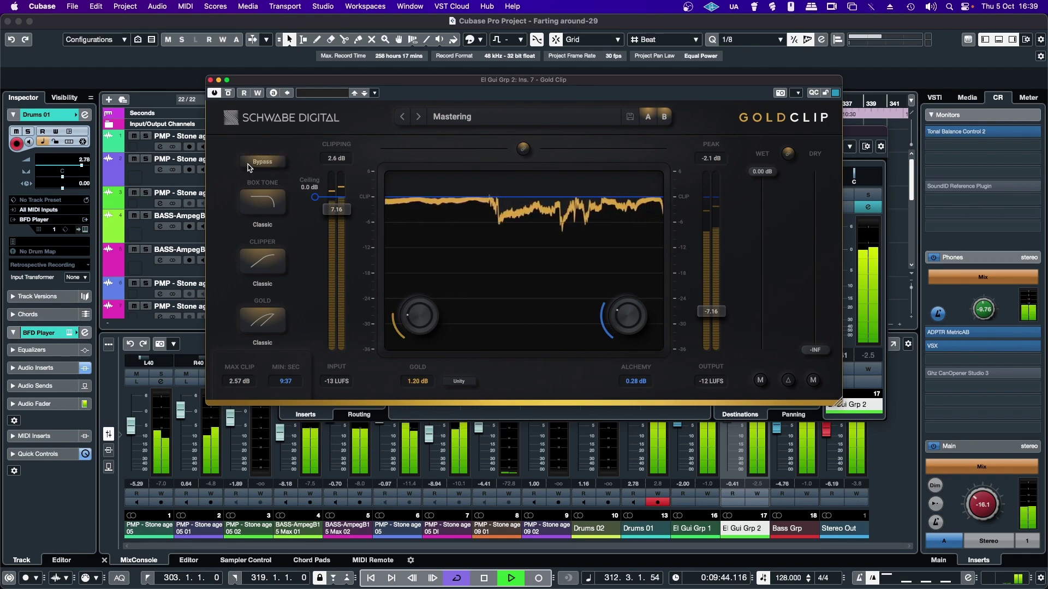
click(249, 164)
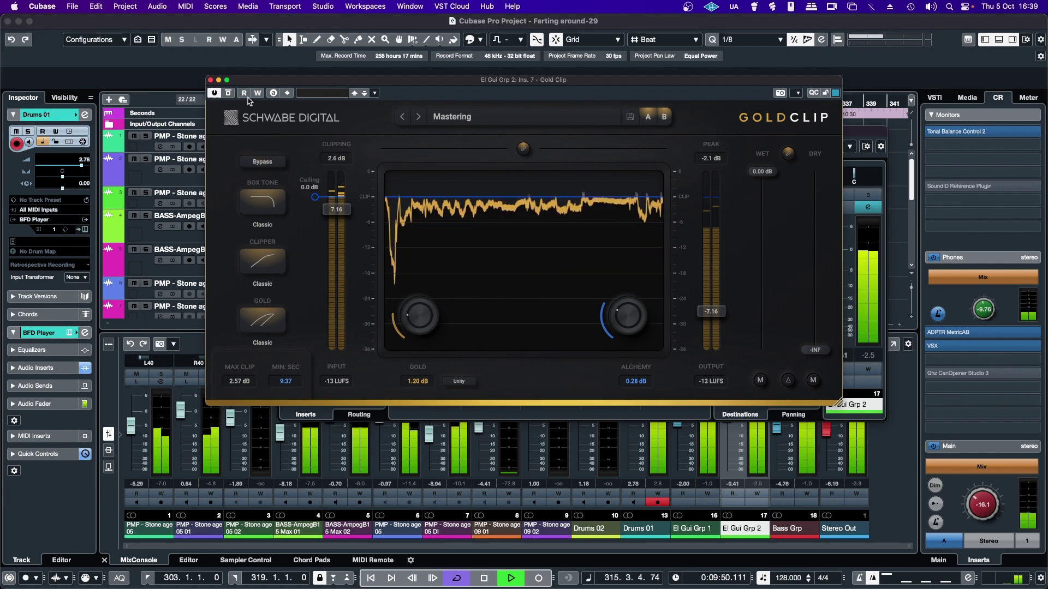
Step: Close Gold Clip and the El Gui Grp 2 channel settings, and stop playback
click(210, 80)
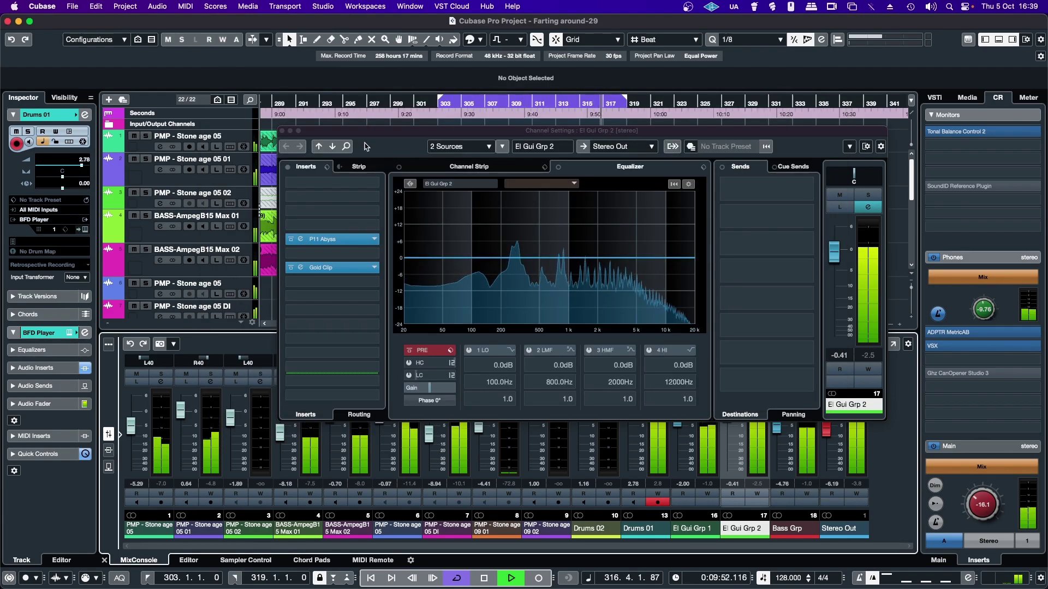
click(283, 131)
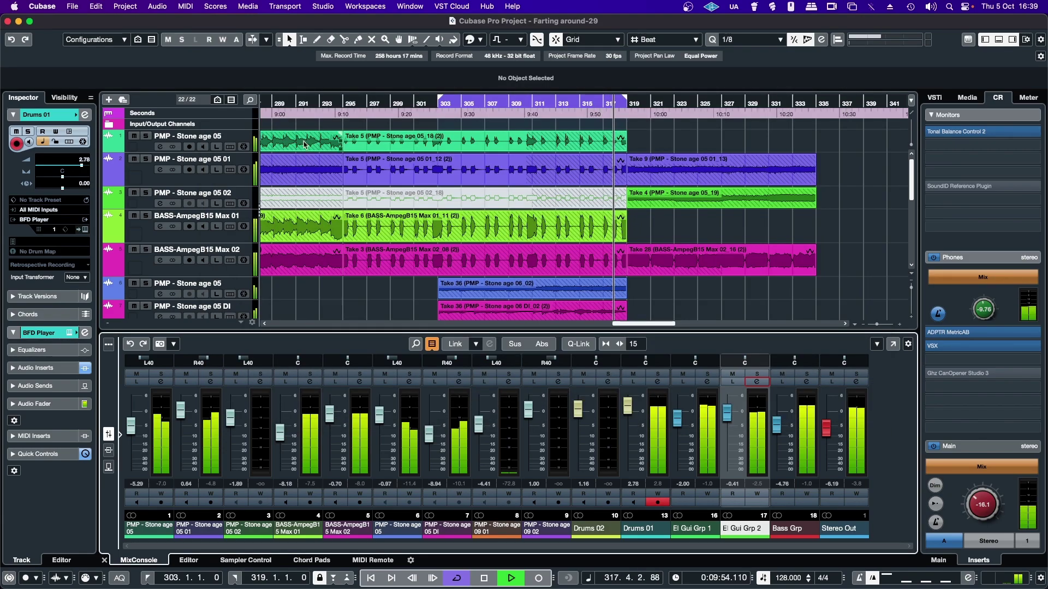
key(space)
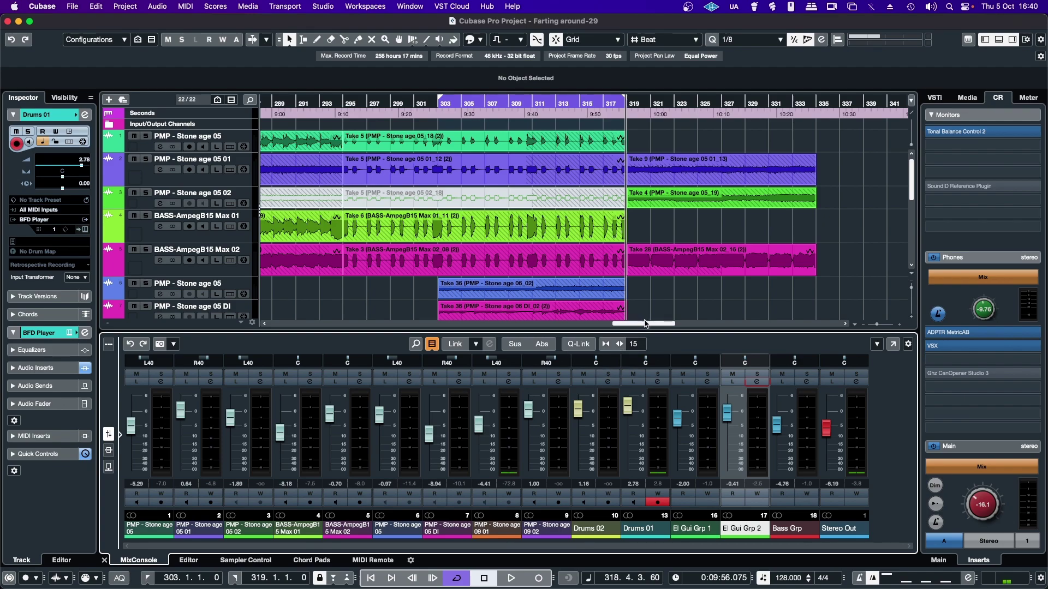
scroll(627, 235, left, 5)
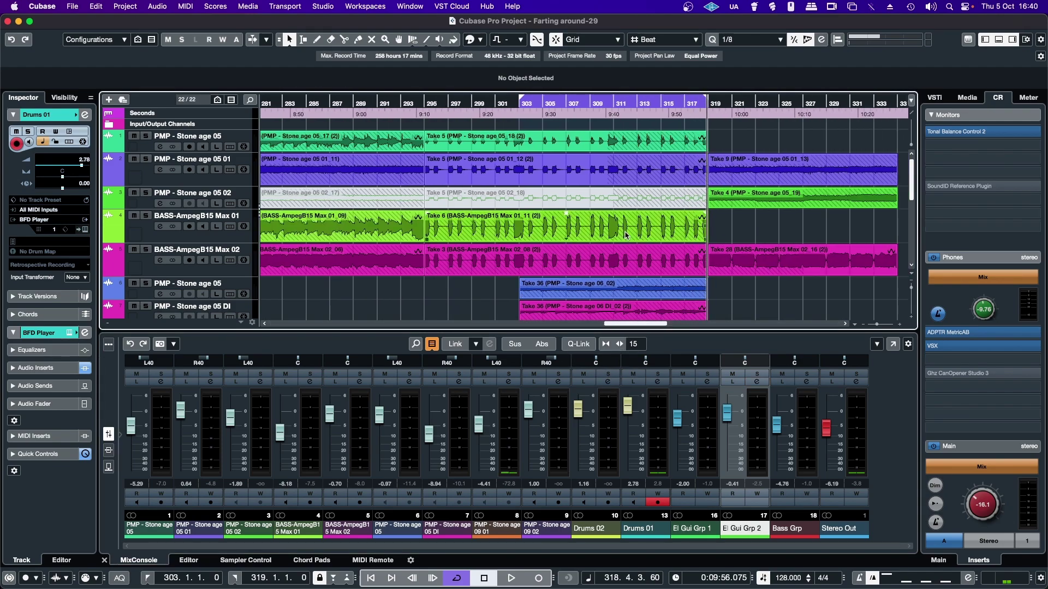
scroll(635, 248, down, 3)
scroll(635, 257, up, 3)
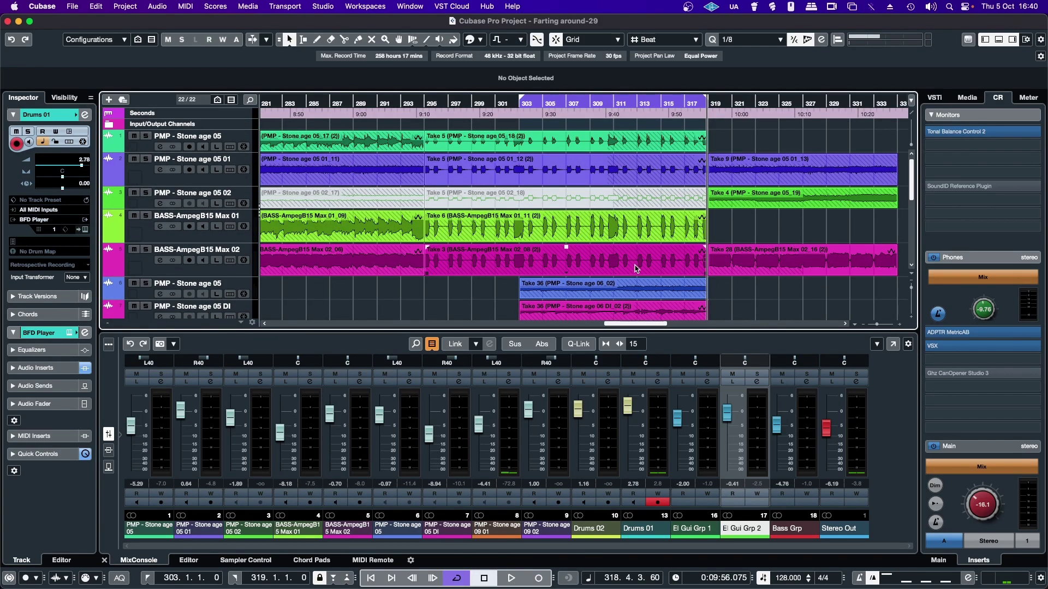
scroll(634, 248, down, 1)
scroll(636, 240, up, 2)
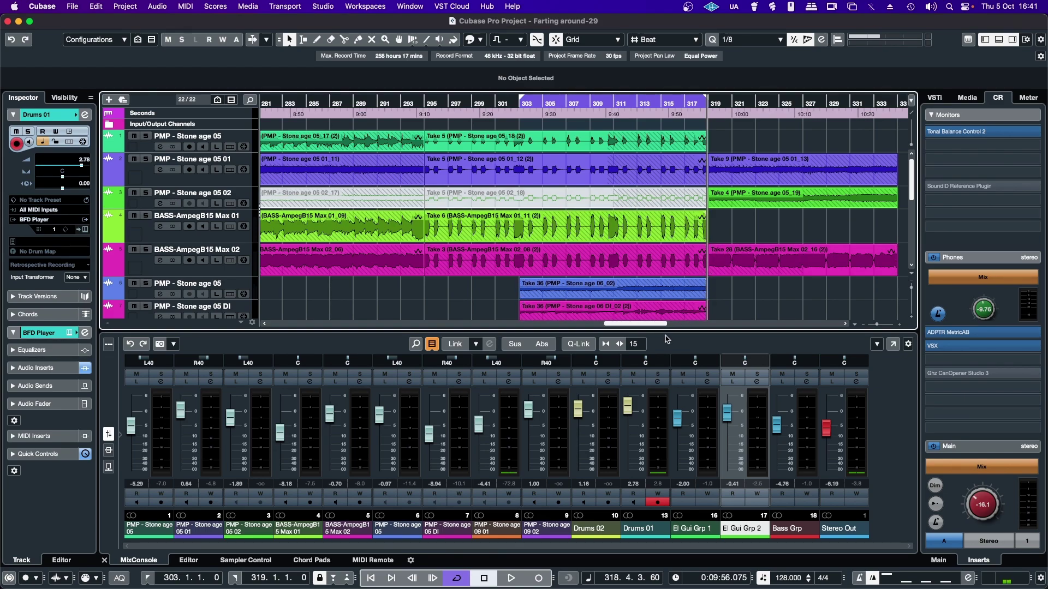
scroll(650, 325, right, 2)
scroll(650, 326, right, 5)
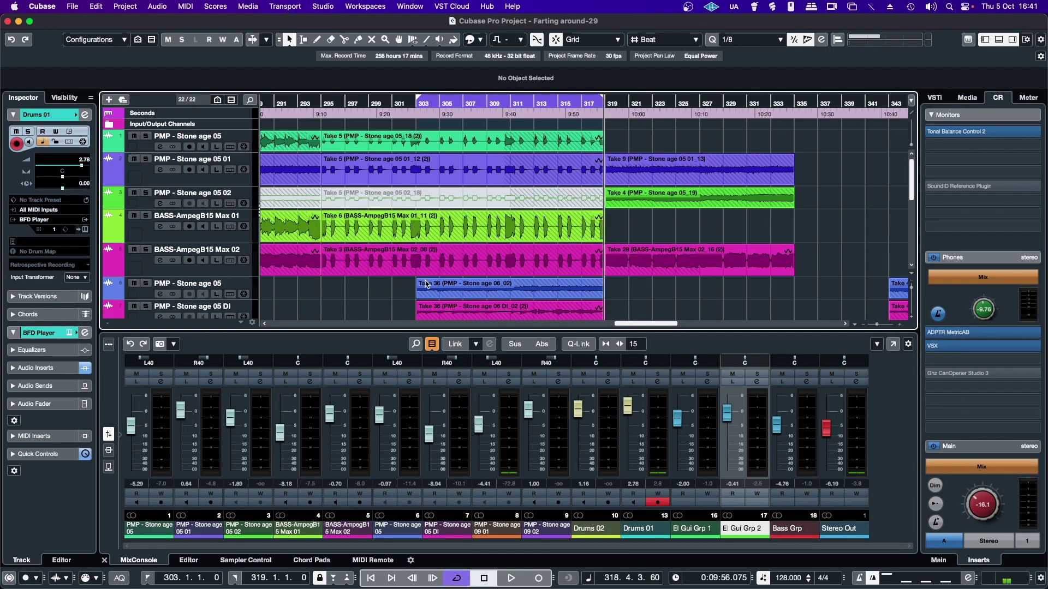
Step: Review the inserts on Drums 02 and Drums 01, view the P11 Abyss and Gold Clip settings on Drums 01, and close the windows
click(607, 382)
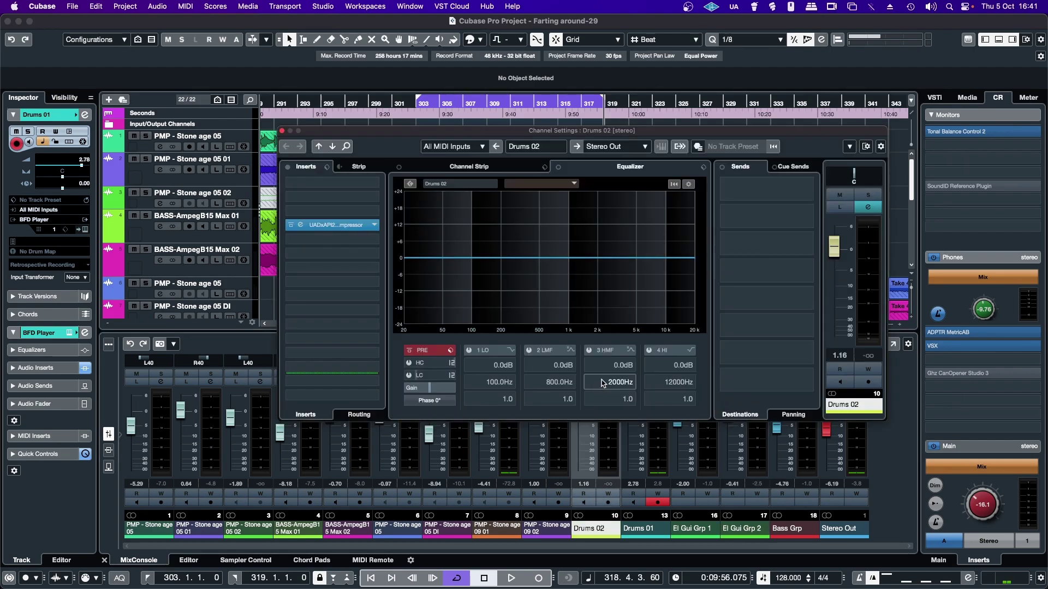
click(283, 132)
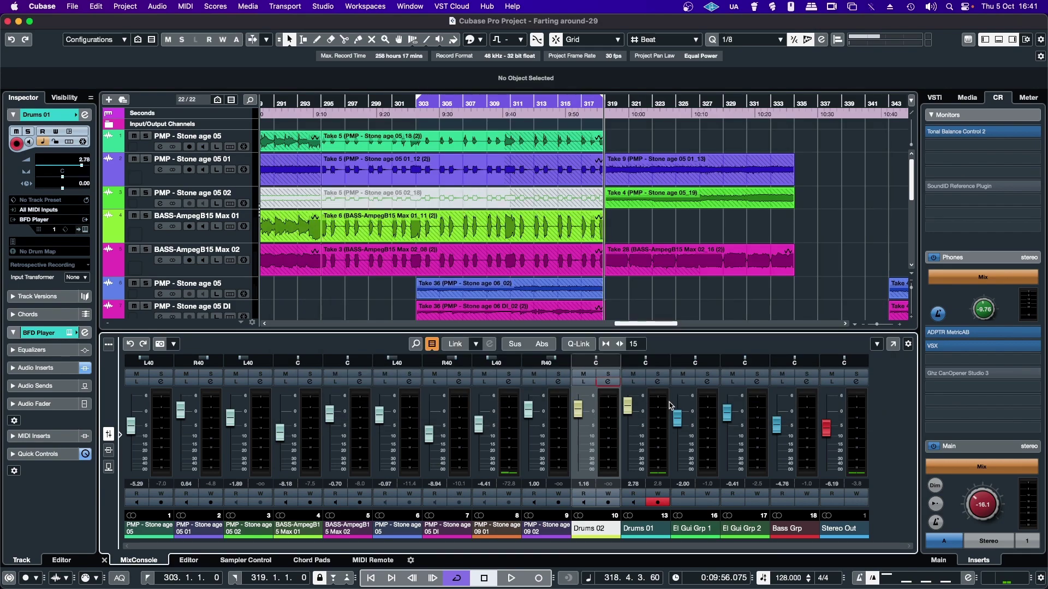
click(653, 384)
click(334, 225)
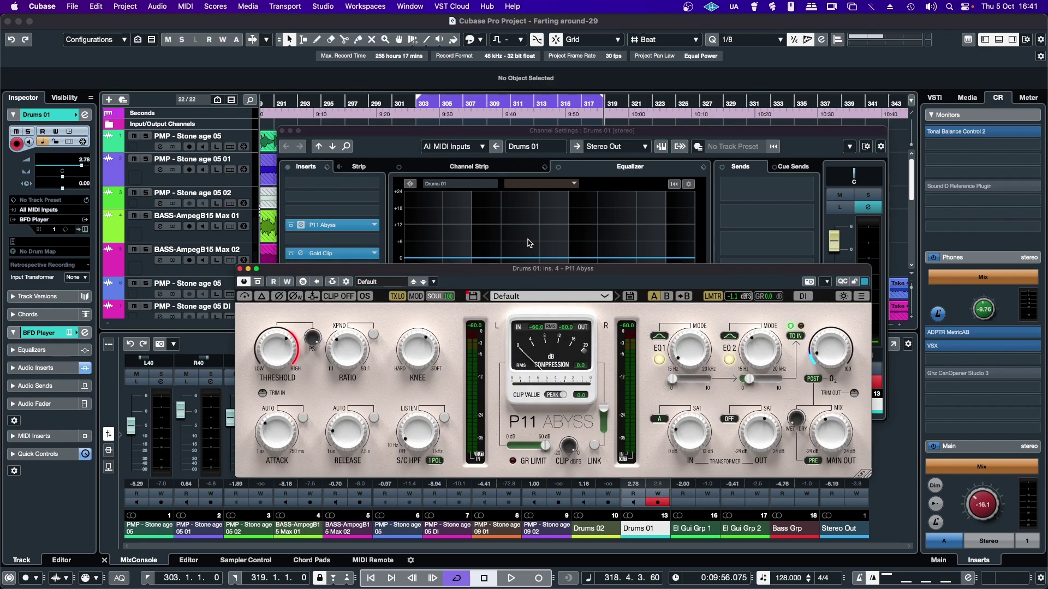
drag(507, 270, 507, 183)
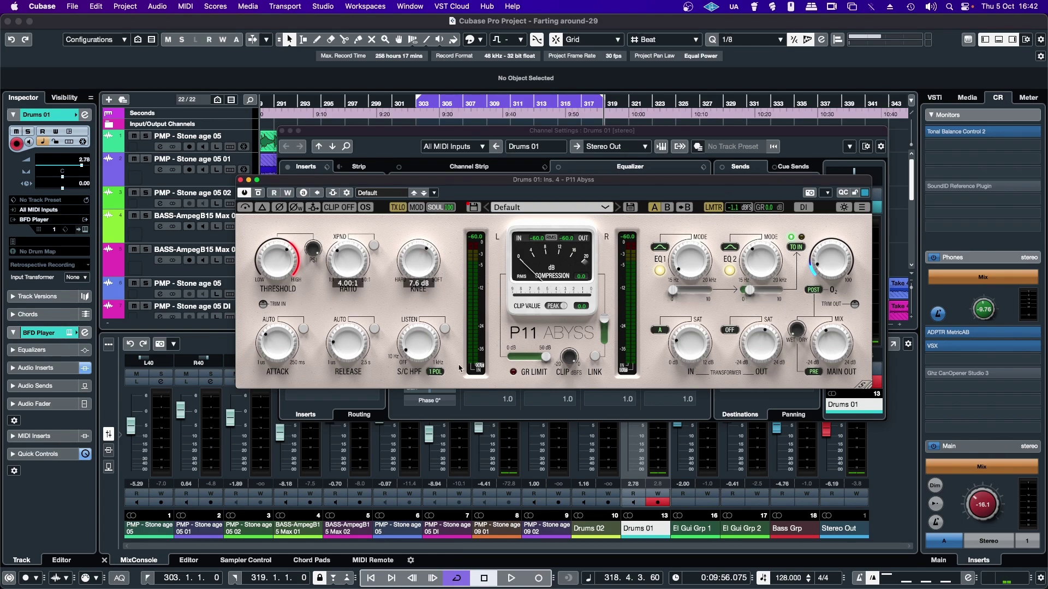
click(242, 180)
click(320, 255)
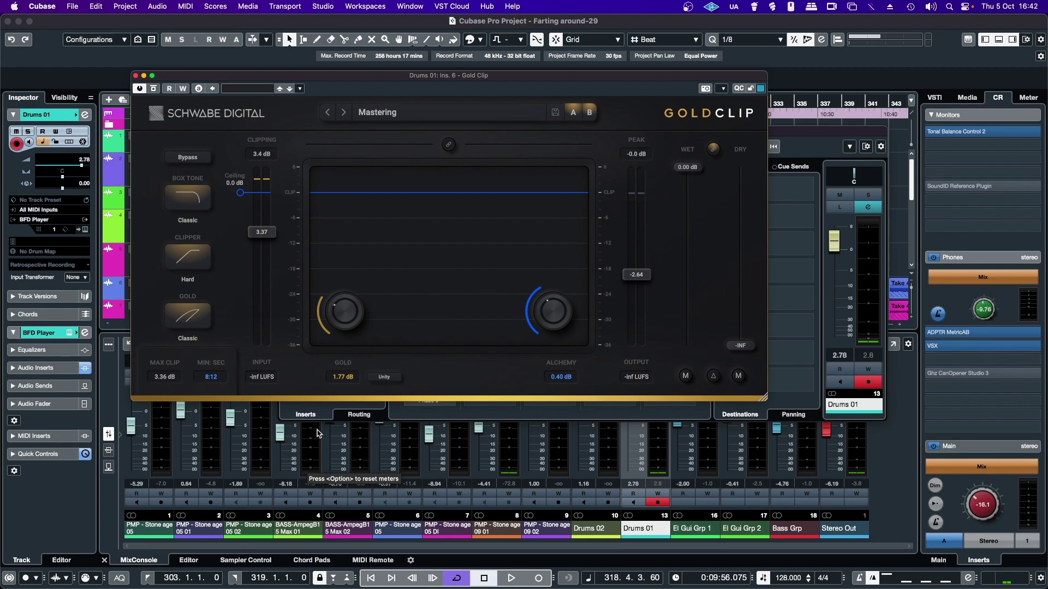
click(136, 76)
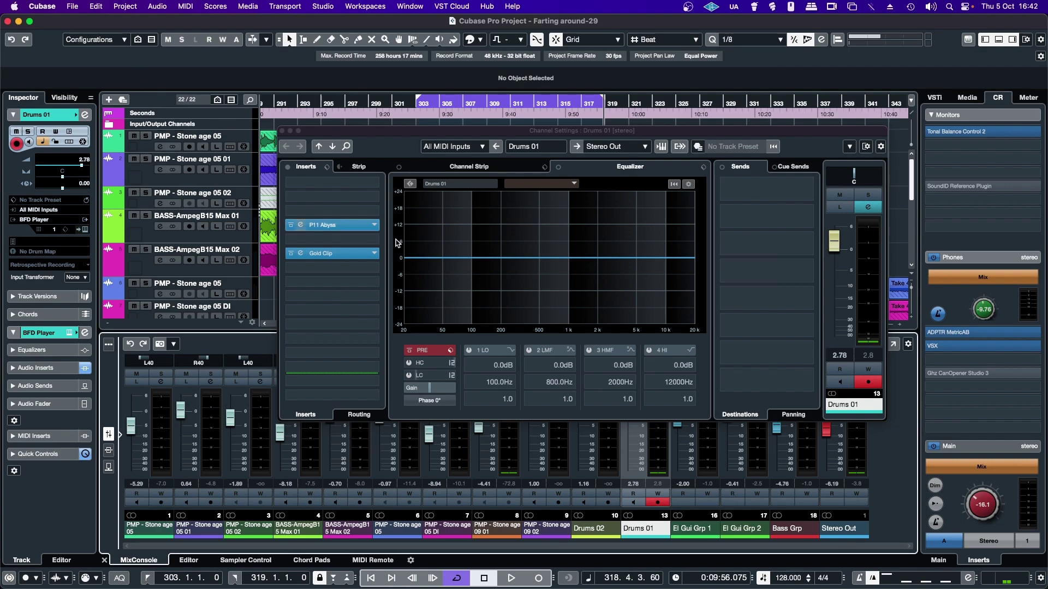
click(282, 132)
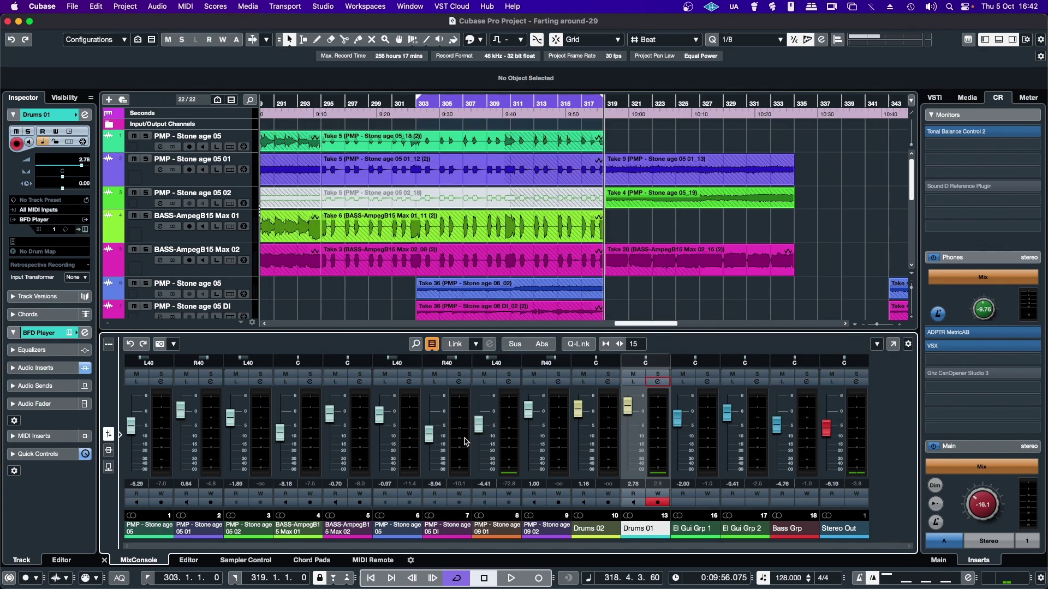